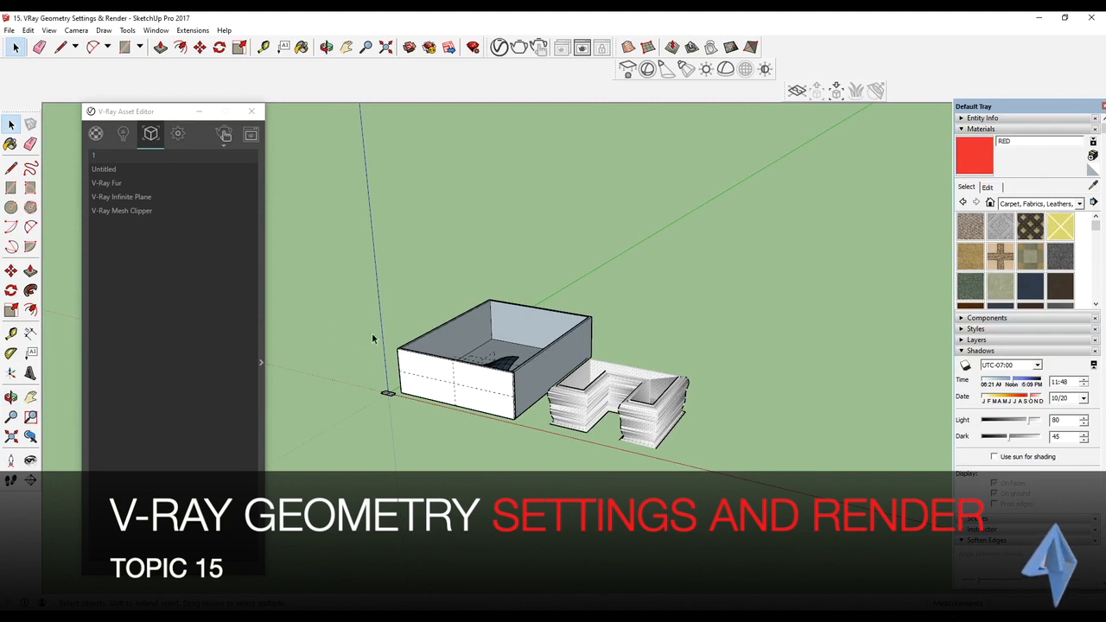
Start an interactive V-Ray render and check the box's front panel from the front and from a raised angle.
middle_click_drag(434, 330, 585, 375)
scroll(624, 337, "up", 1)
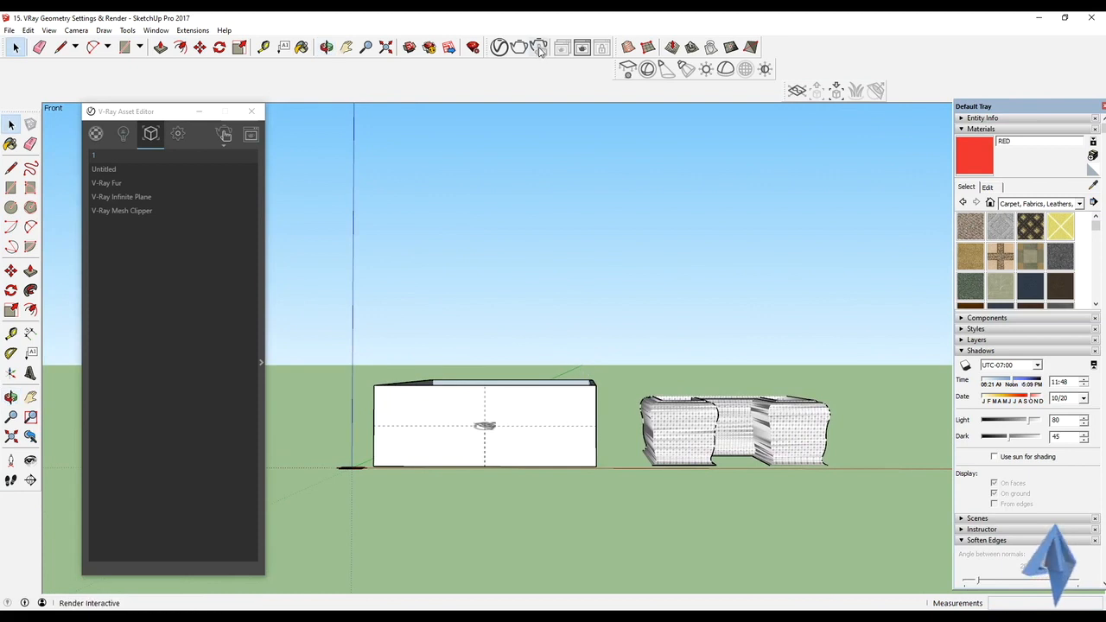
left_click(539, 50)
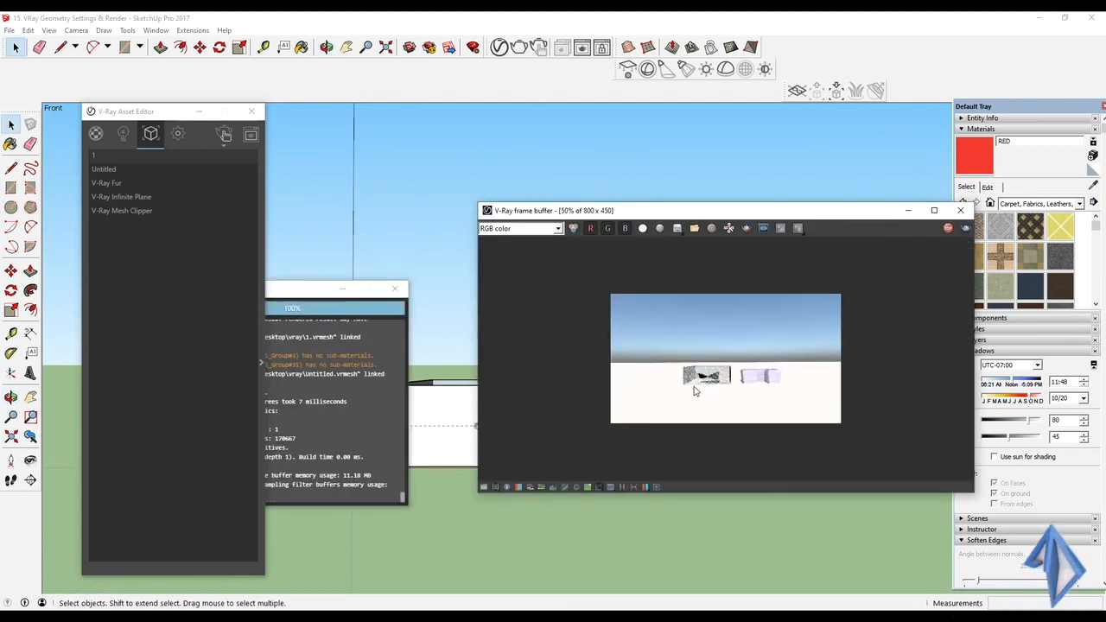
scroll(694, 391, "up", 2)
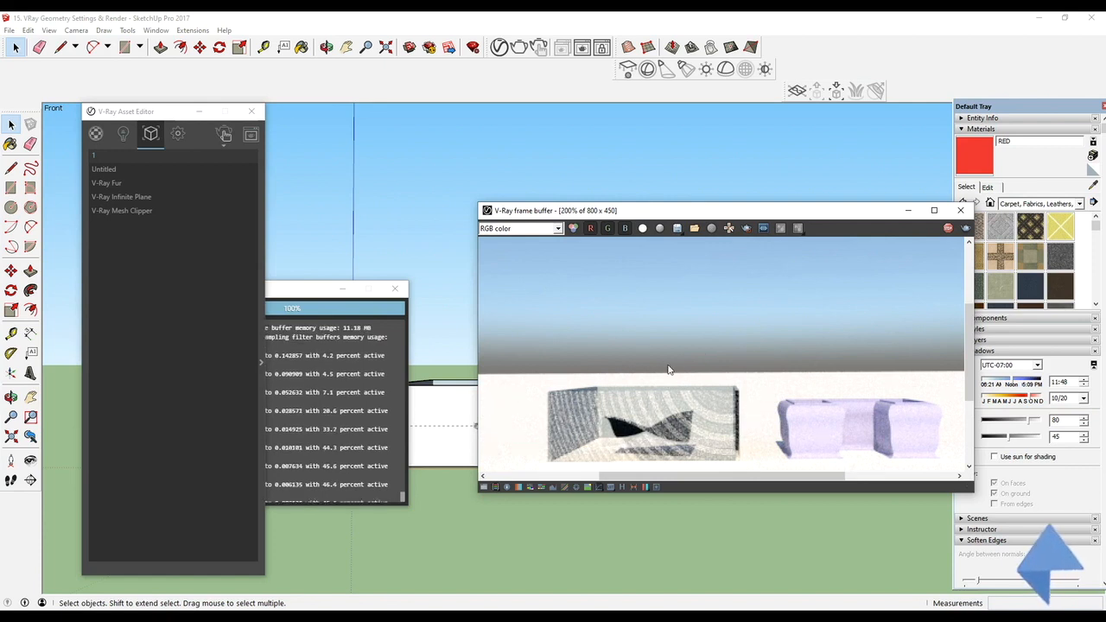
mouse_move(586, 498)
middle_mouse_down()
mouse_move(568, 556)
mouse_move(571, 511)
mouse_move(570, 548)
mouse_move(568, 525)
mouse_move(561, 543)
middle_mouse_up()
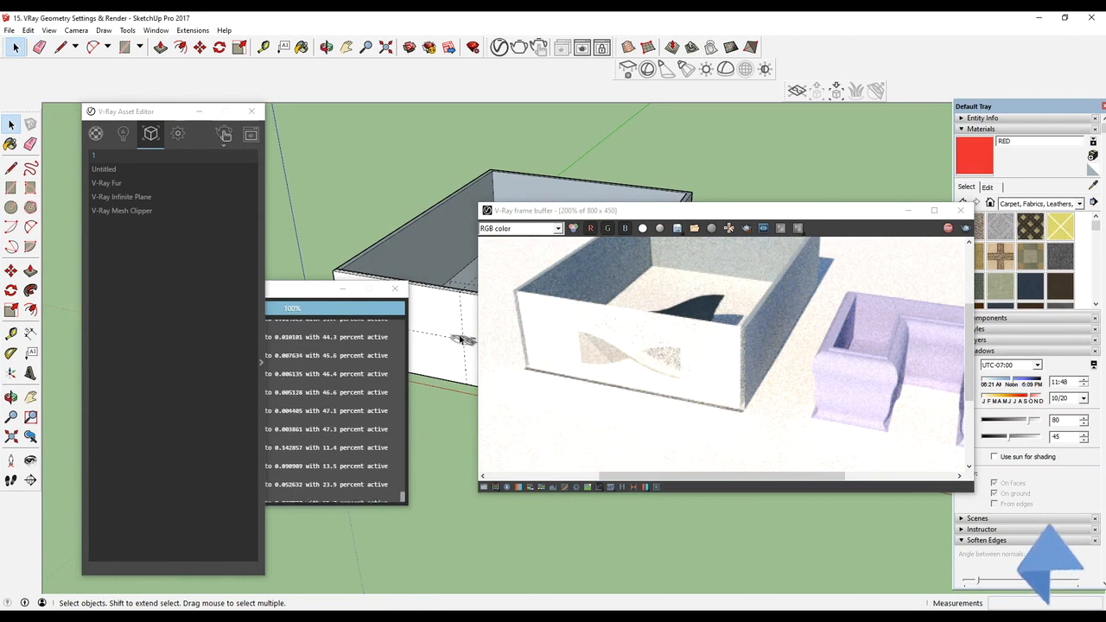
middle_click_drag(626, 471, 622, 497)
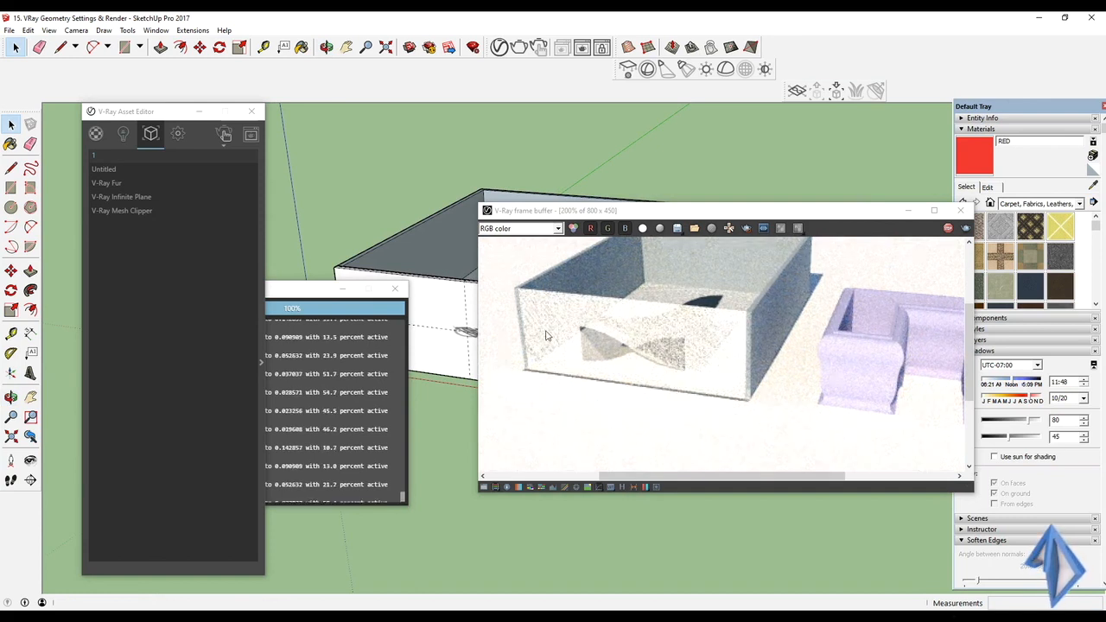
Select the box's front panel and show the settings of the V-Ray Mesh Clipper asset.
left_click(437, 322)
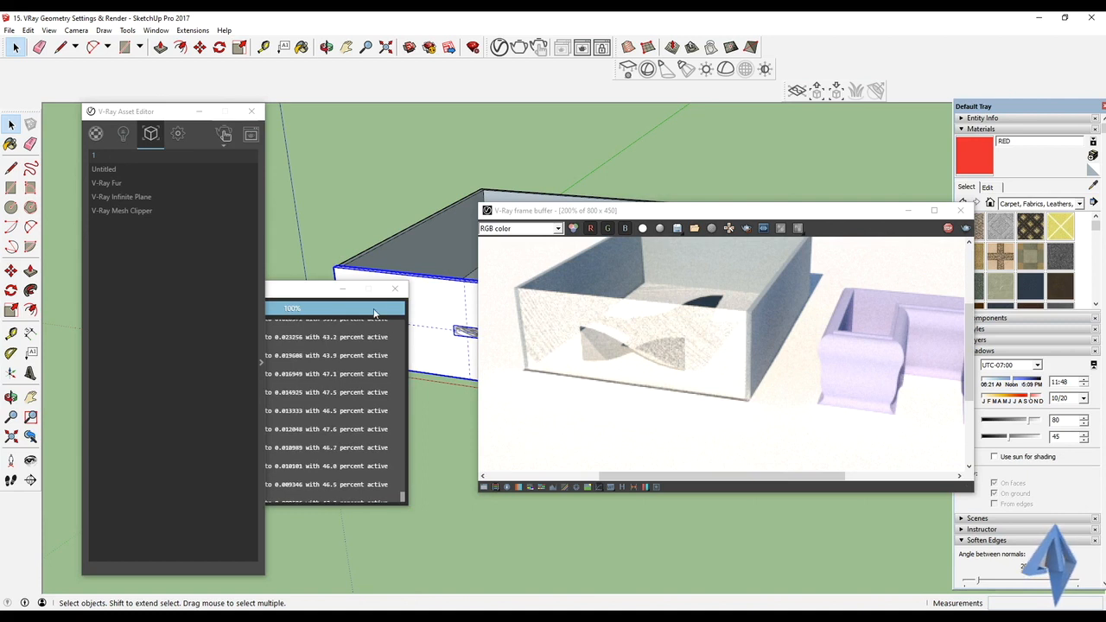
left_click(128, 210)
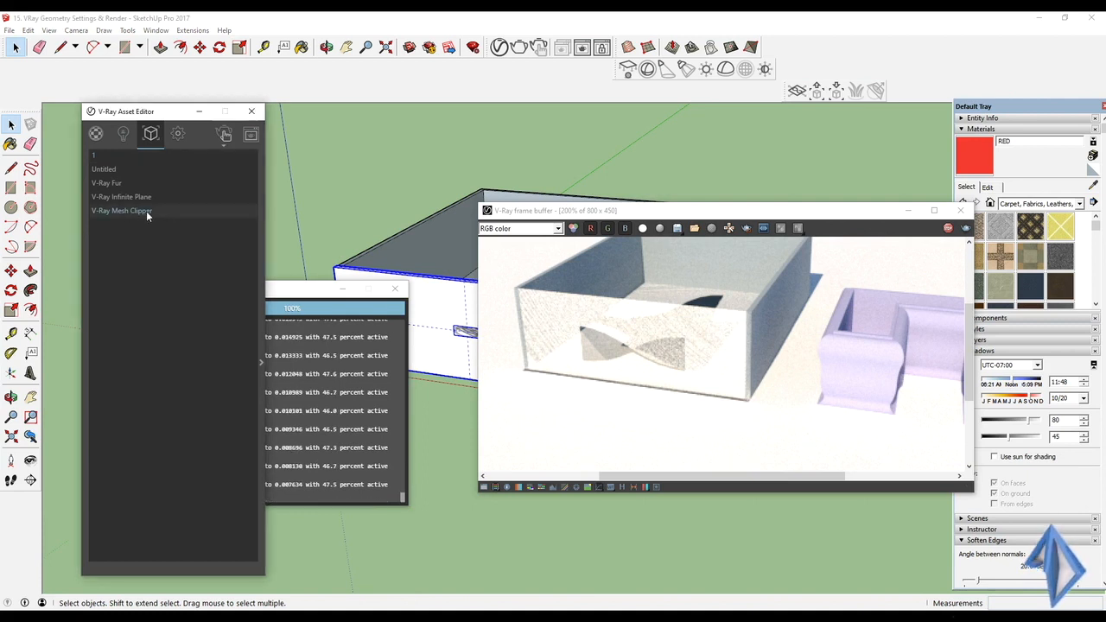
left_click(262, 362)
left_click_drag(333, 121, 291, 121)
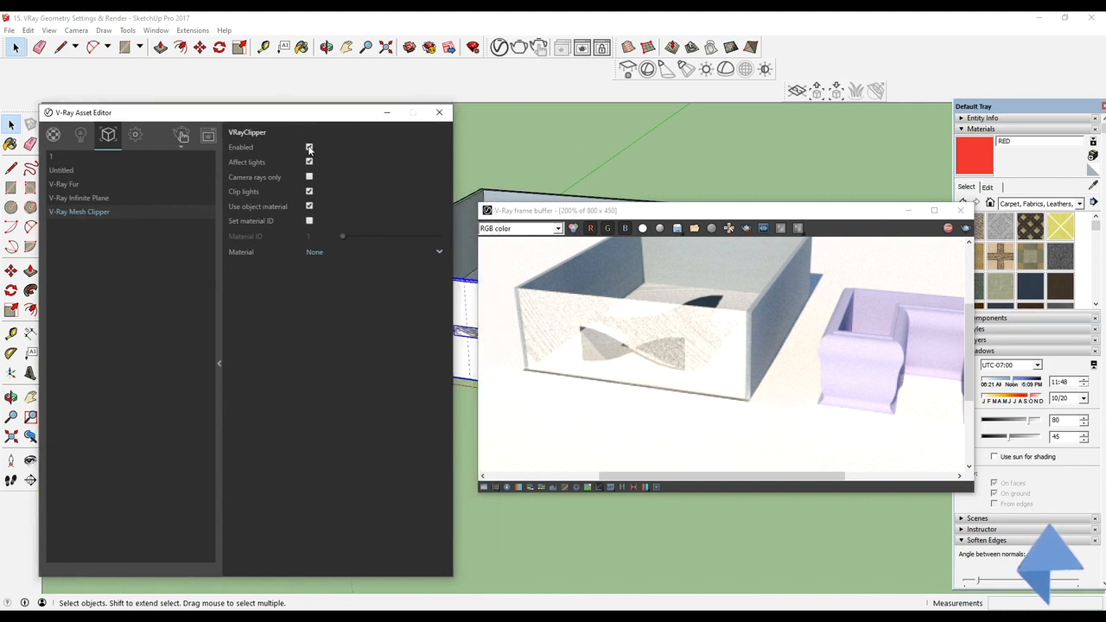
Test the mesh clipper's Enabled, Affect lights and Clip lights options by switching each one off and back on.
left_click(310, 148)
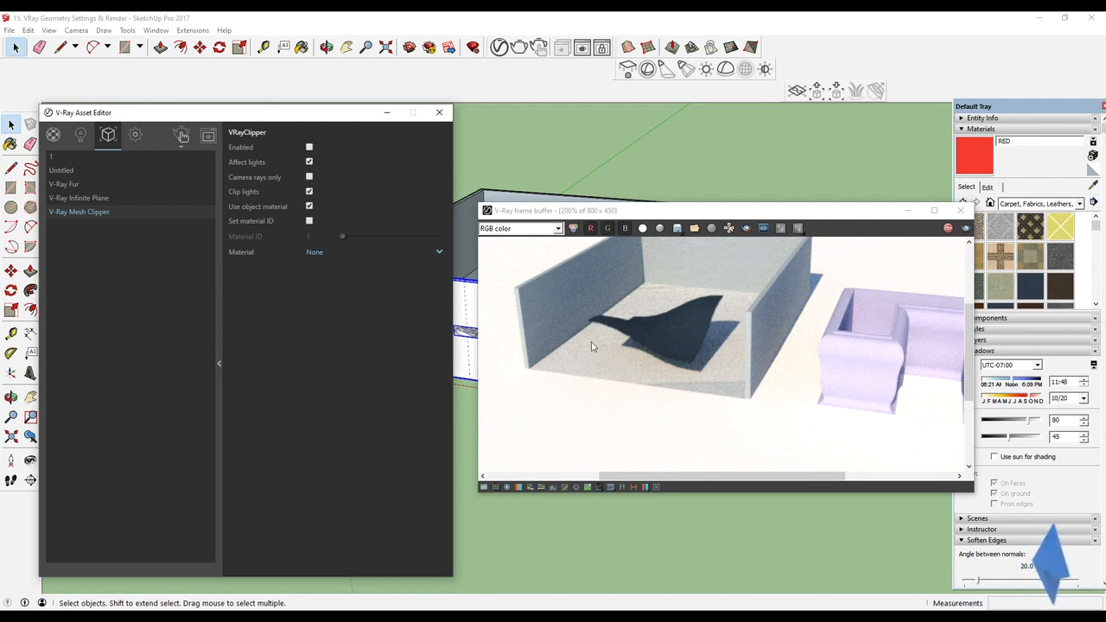
left_click(310, 148)
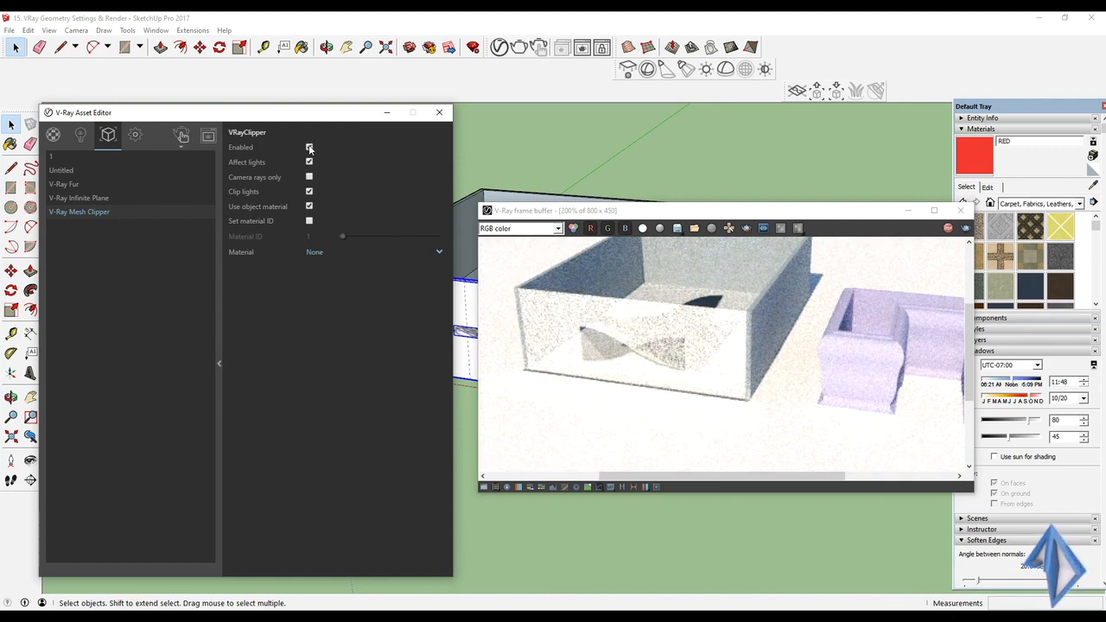
left_click(309, 162)
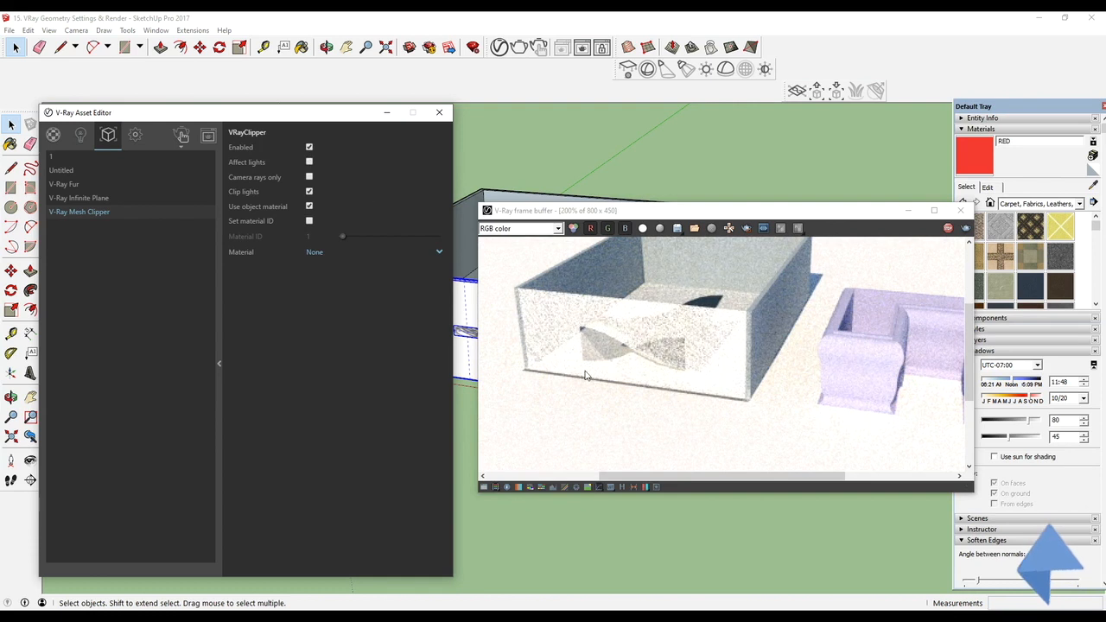
left_click(309, 192)
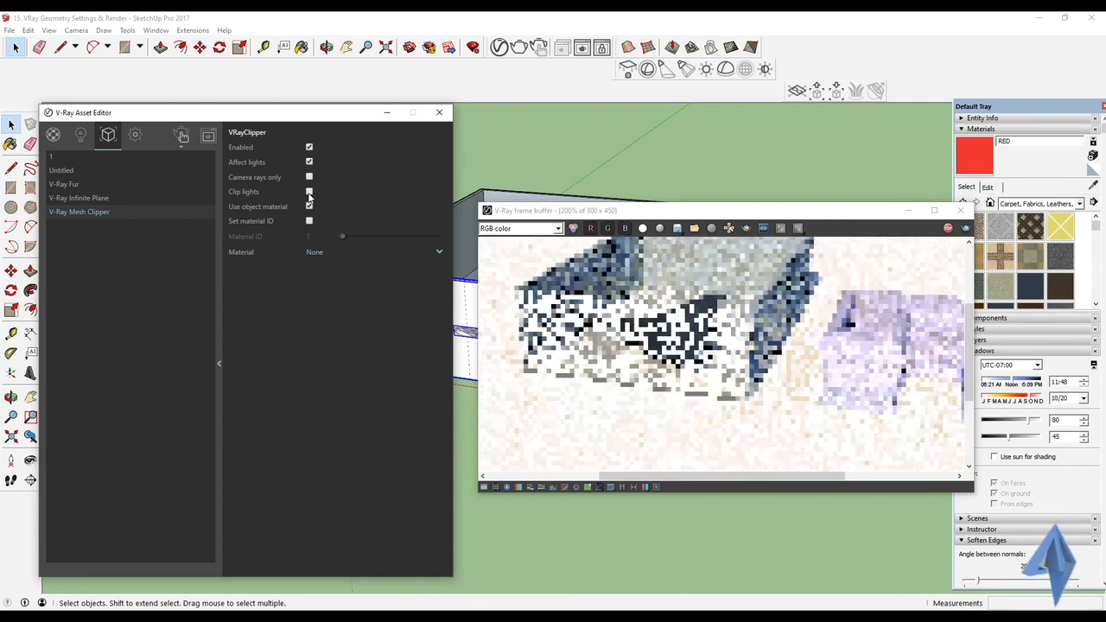
left_click(309, 192)
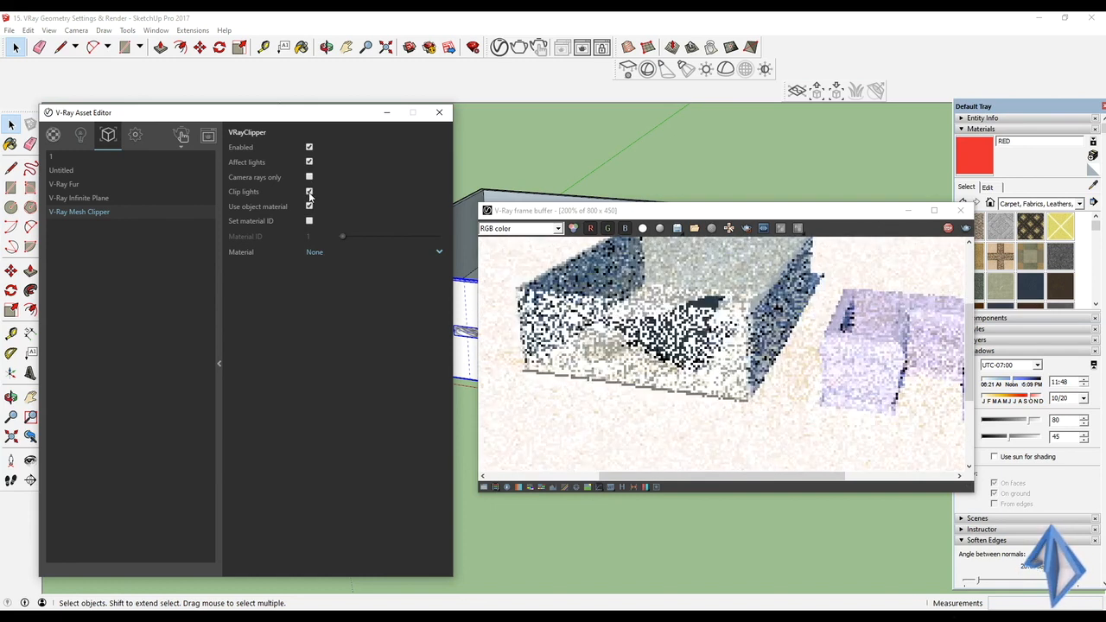
Turn off Use object material for the mesh clipper and set its material ID to 54.
left_click(310, 206)
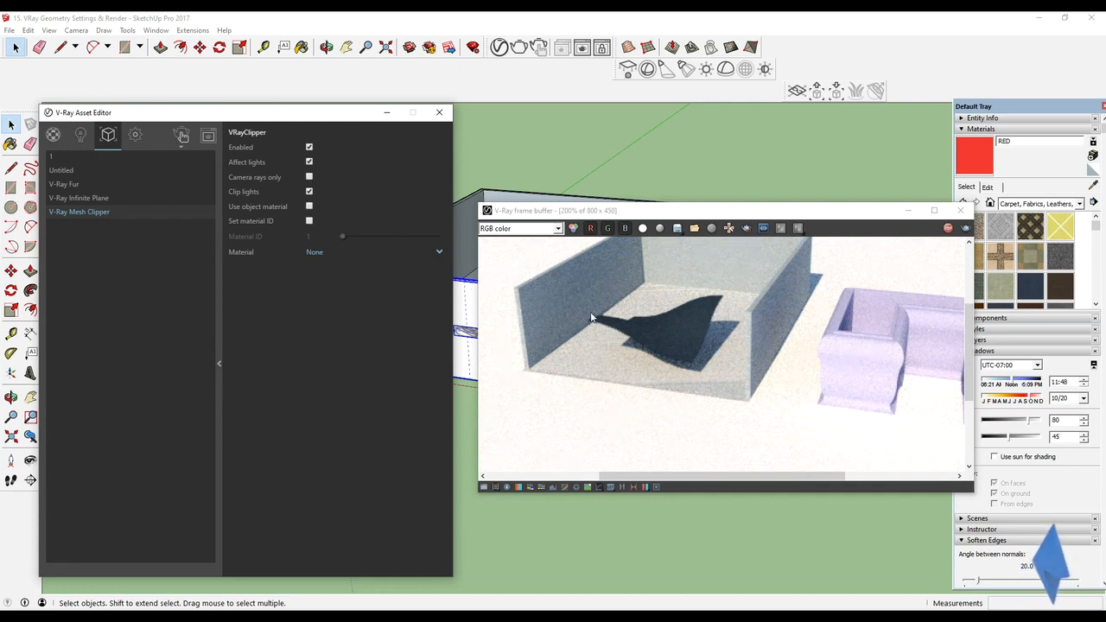
left_click(309, 222)
left_click_drag(346, 235, 393, 239)
Try the clipper materials 0030_OldLace, 0039_DarkOrange and Carpet Berber Multi, ending with Chrome_Black_Chameleon.
left_click(333, 253)
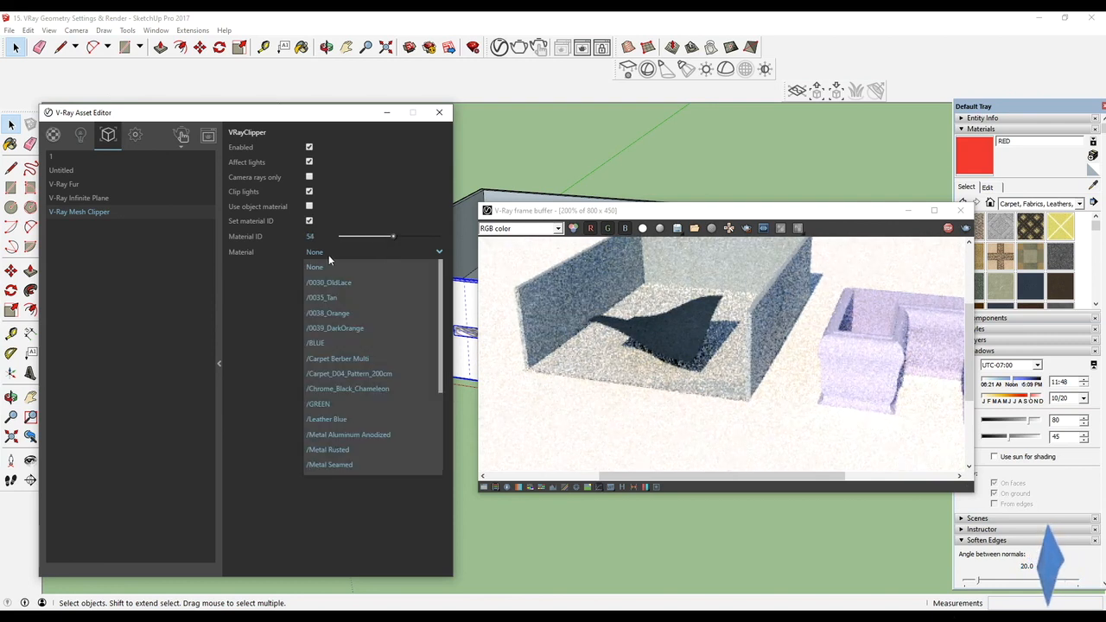
left_click(363, 283)
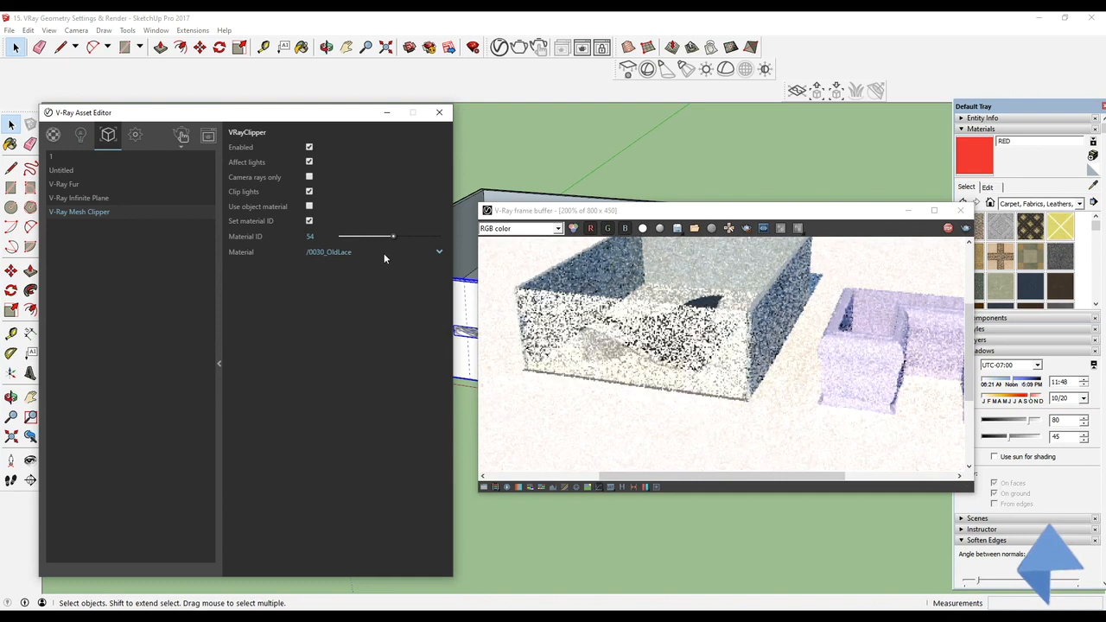
left_click(383, 251)
left_click(367, 330)
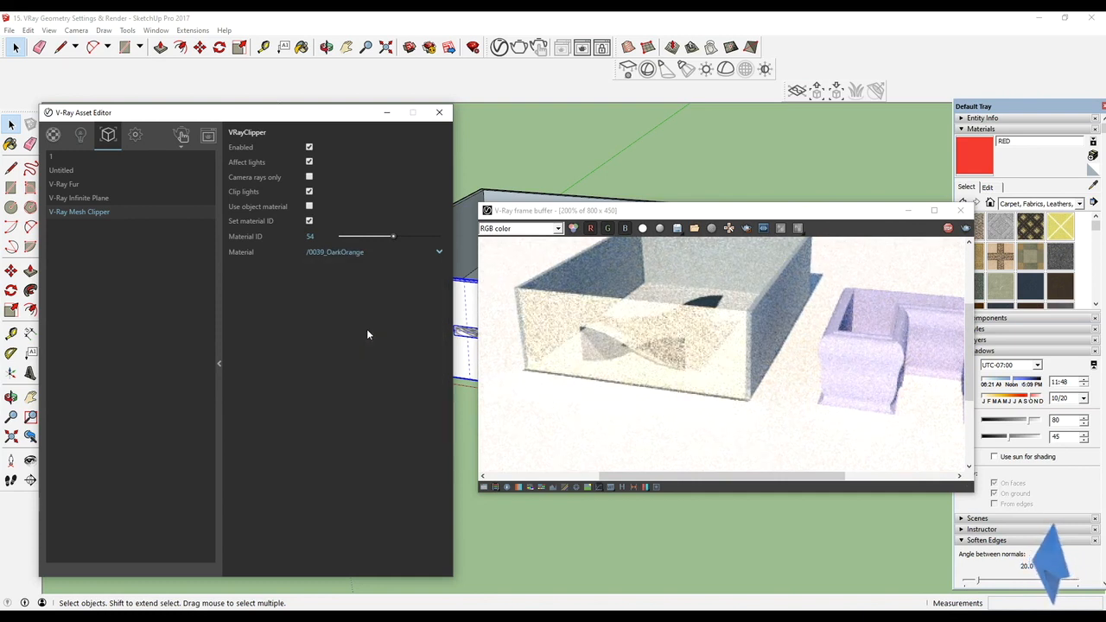
left_click(363, 251)
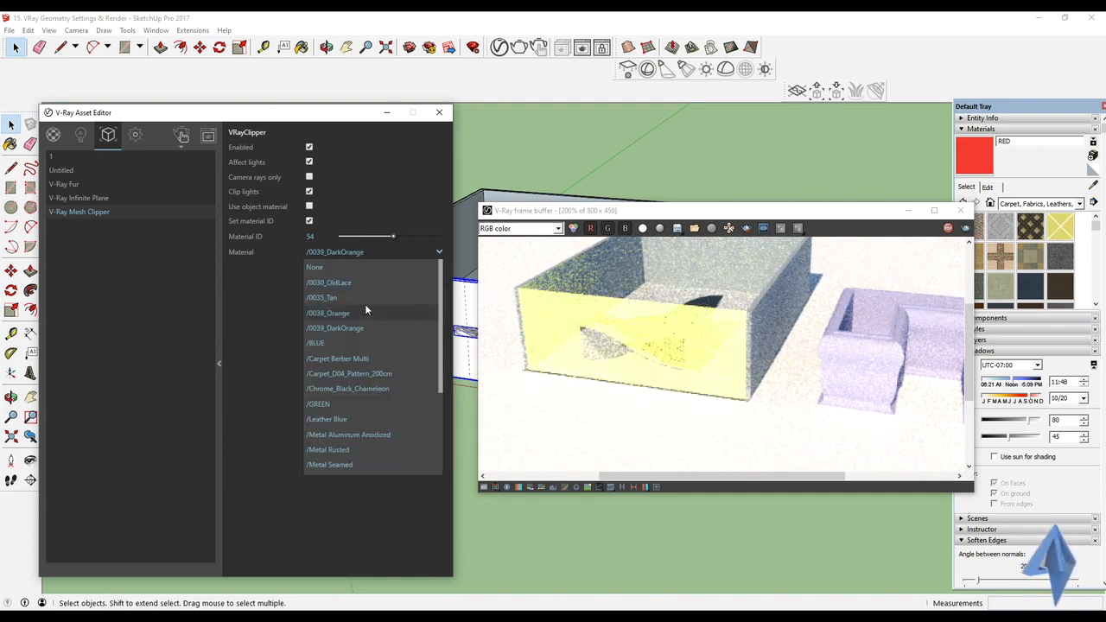
left_click(369, 358)
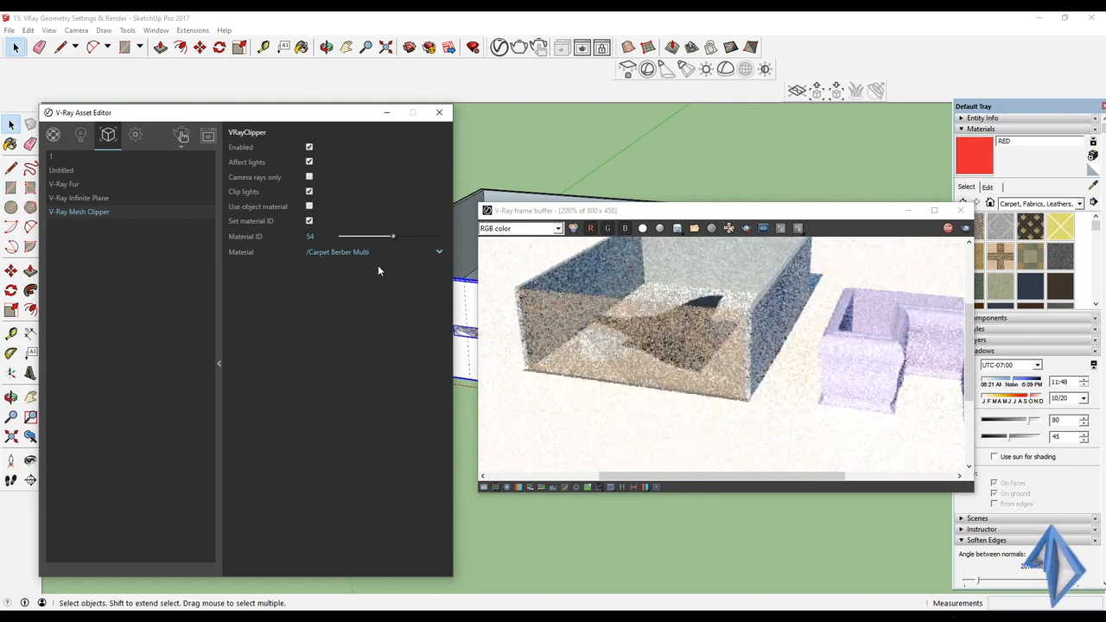
left_click(372, 251)
left_click(362, 357)
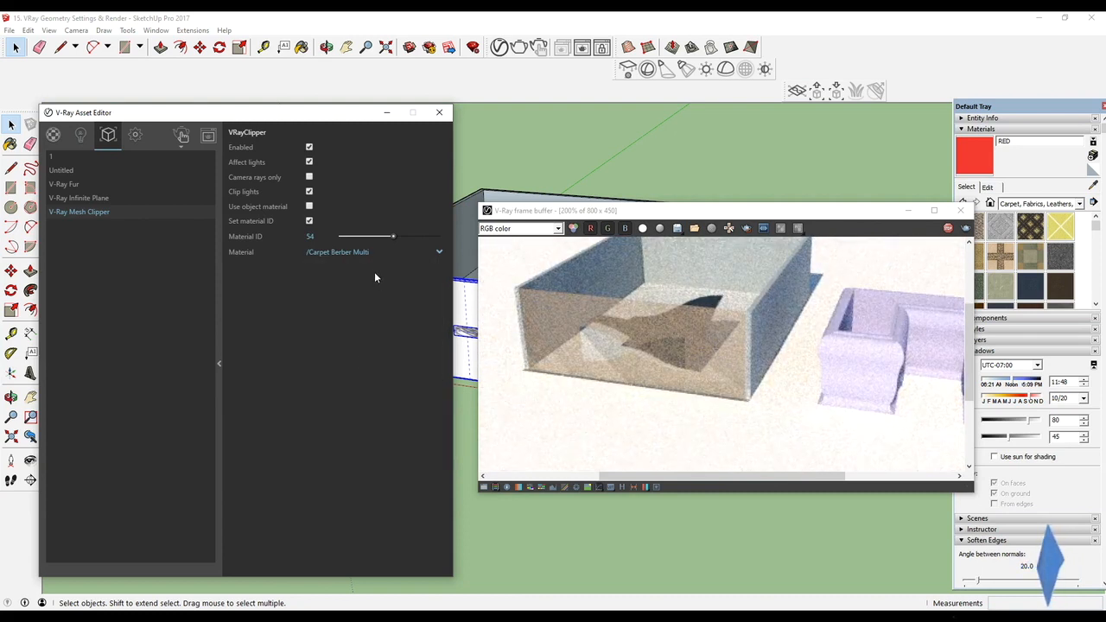
left_click(384, 251)
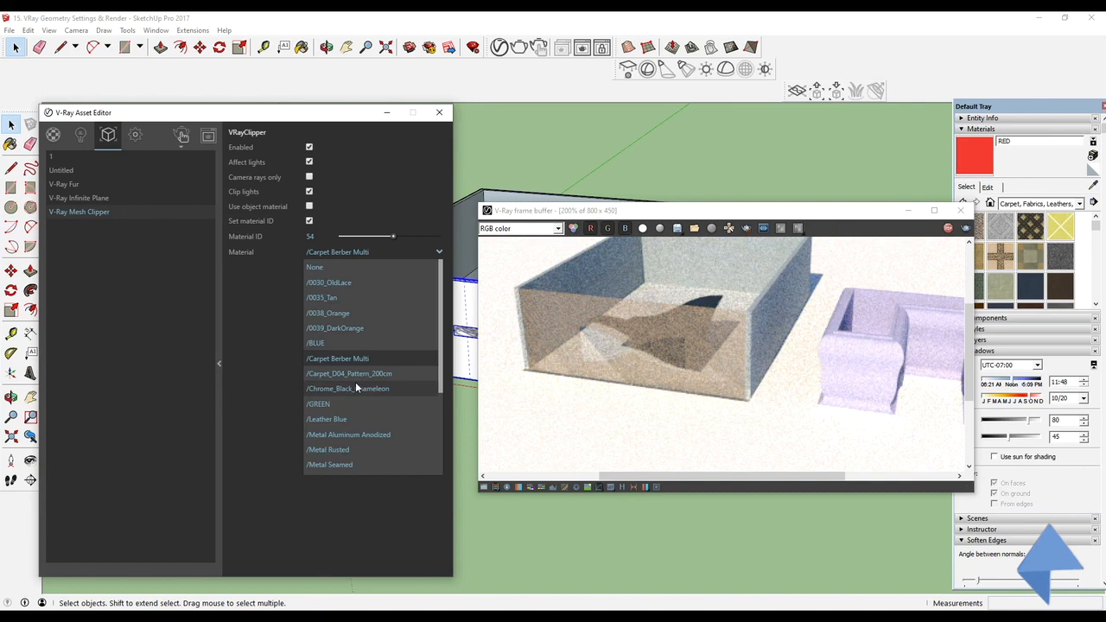
left_click(357, 383)
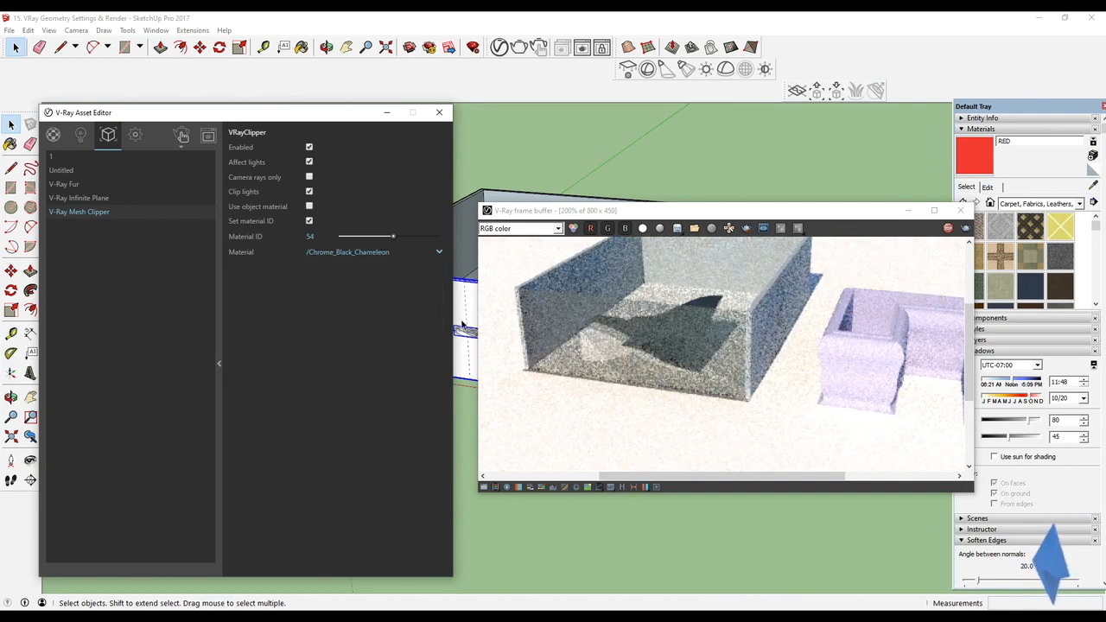
Delete the V-Ray Mesh Clipper asset and the box's front panel.
right_click(139, 217)
left_click(169, 254)
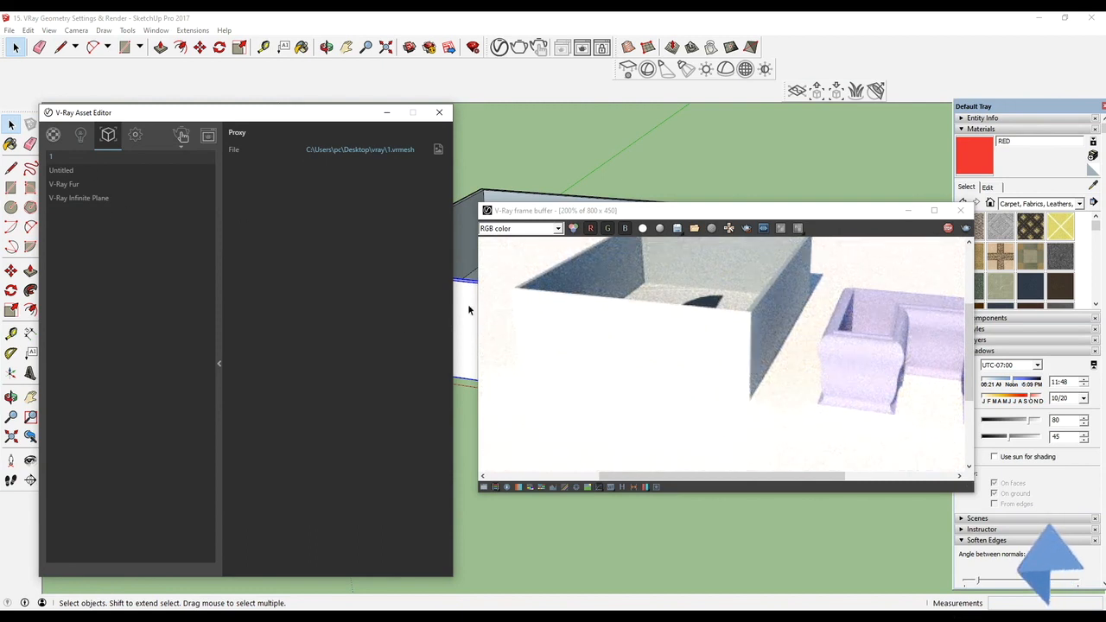
left_click(471, 374)
key("Delete")
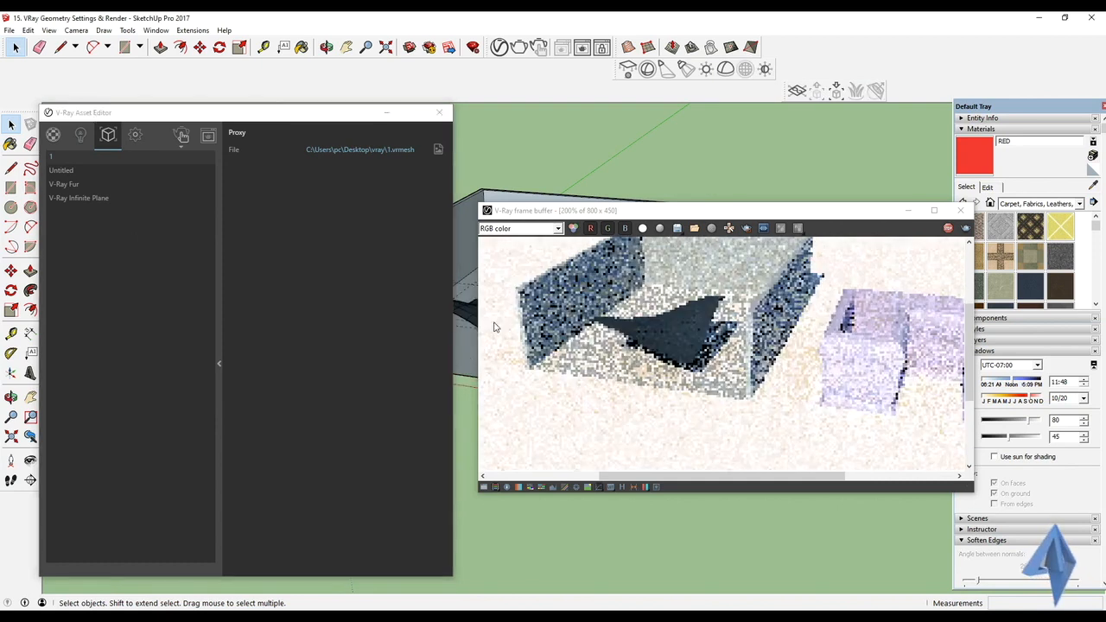
Examine the open box and the twisted surface inside it in the interactive render, close up and from afar.
scroll(468, 370, "up", 3)
mouse_move(468, 363)
middle_mouse_down()
mouse_move(469, 319)
mouse_move(530, 309)
mouse_move(475, 343)
middle_mouse_up()
scroll(474, 352, "up", 2)
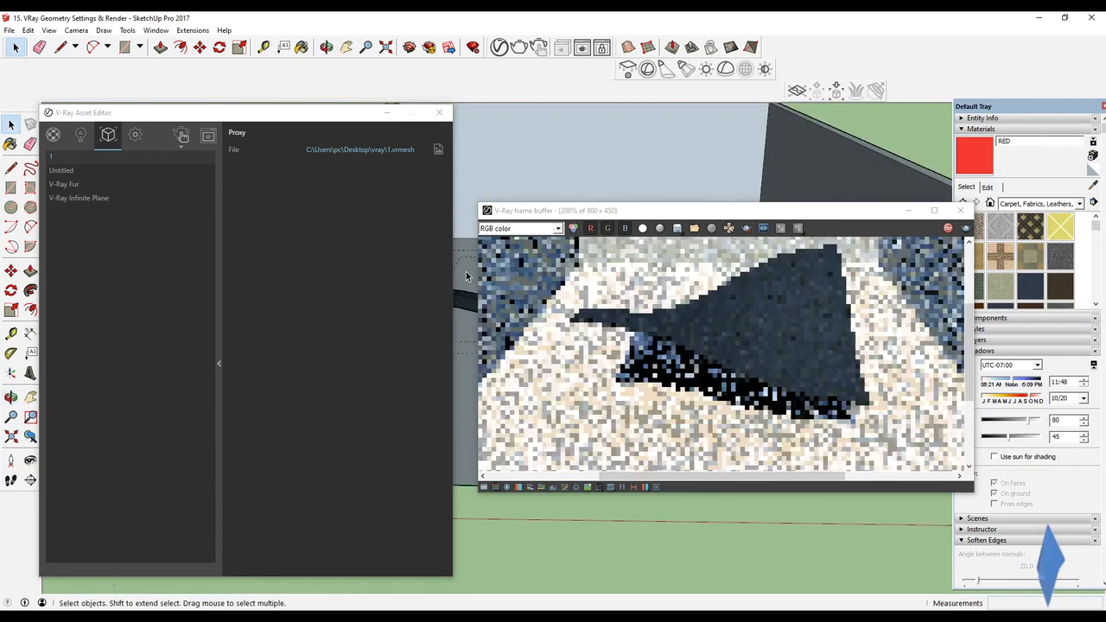
scroll(475, 353, "down", 3)
scroll(463, 350, "down", 5)
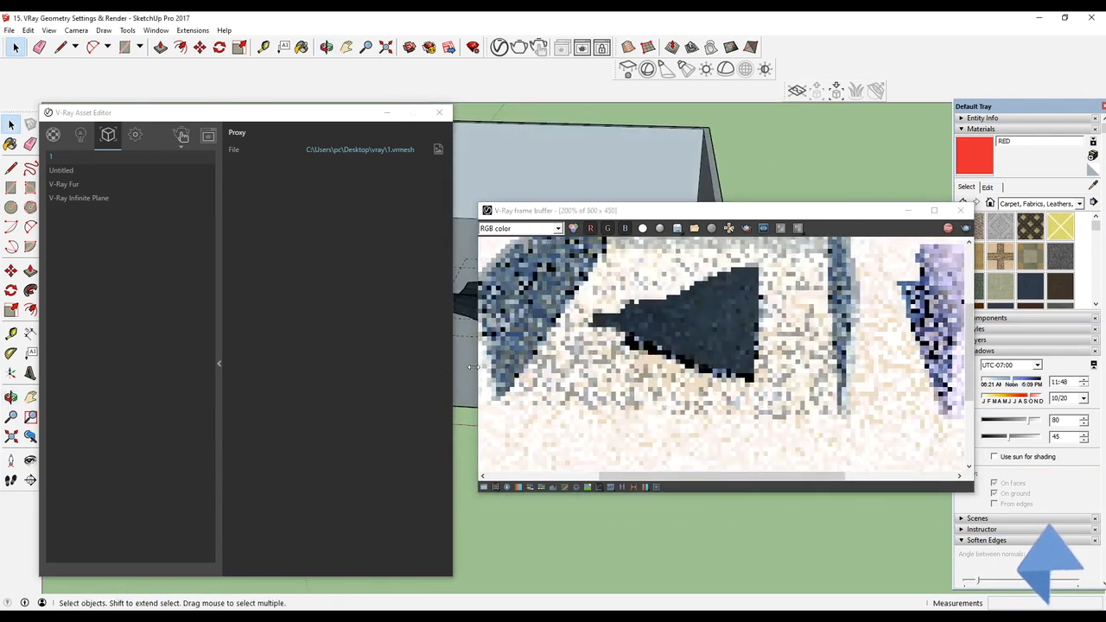
mouse_move(539, 511)
middle_mouse_down()
mouse_move(476, 395)
mouse_move(513, 409)
middle_mouse_up()
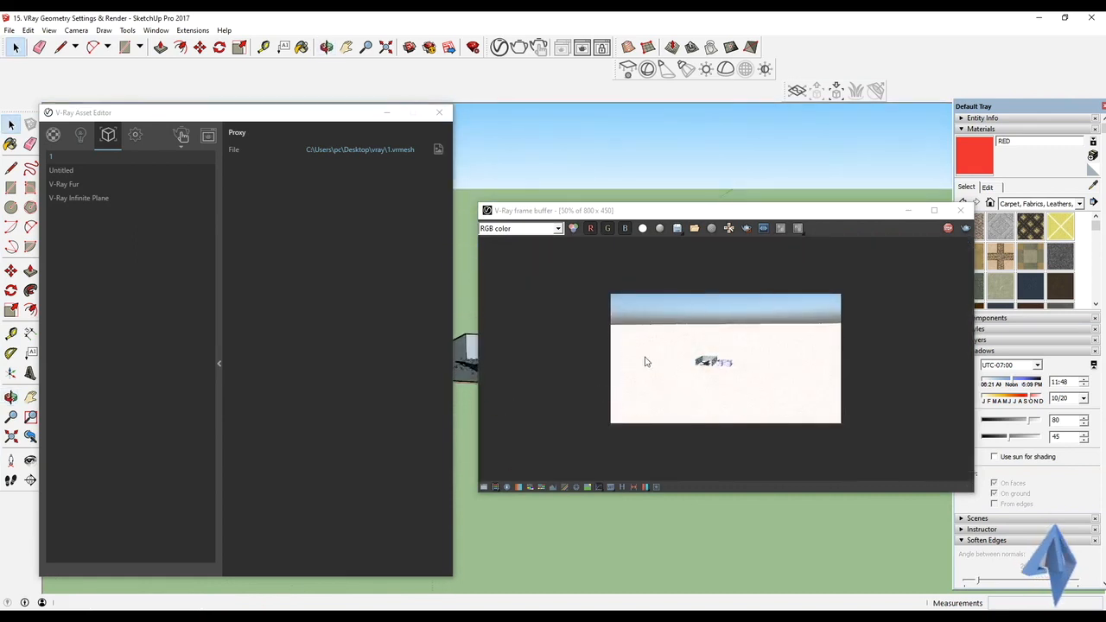
scroll(633, 410, "up", 3)
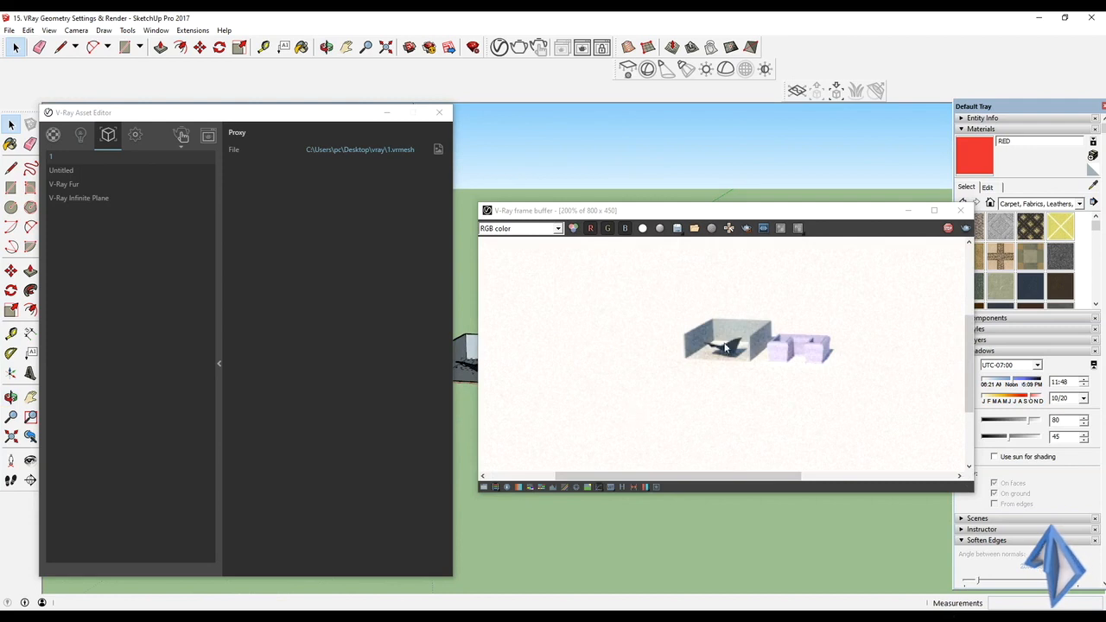
scroll(666, 424, "down", 2)
mouse_move(558, 514)
middle_mouse_down()
mouse_move(496, 534)
mouse_move(467, 488)
middle_mouse_up()
mouse_move(465, 382)
middle_mouse_down()
mouse_move(464, 367)
mouse_move(538, 489)
mouse_move(516, 516)
mouse_move(636, 497)
middle_mouse_up()
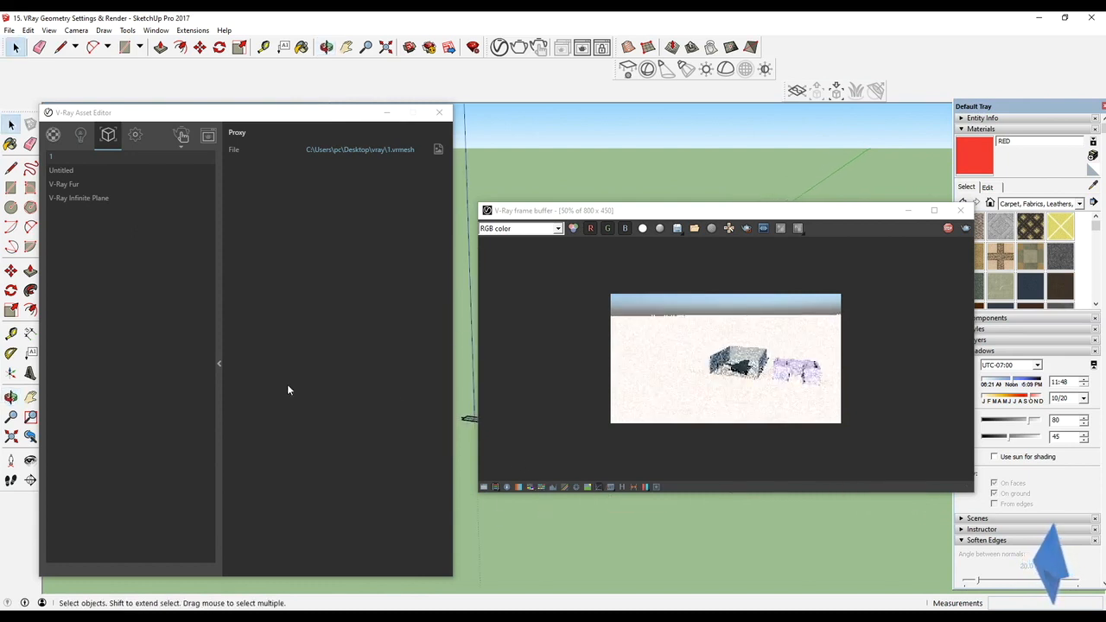
Move the render window clear of the model and try deleting the infinite plane at the origin.
left_click_drag(645, 212, 777, 200)
scroll(796, 351, "up", 1)
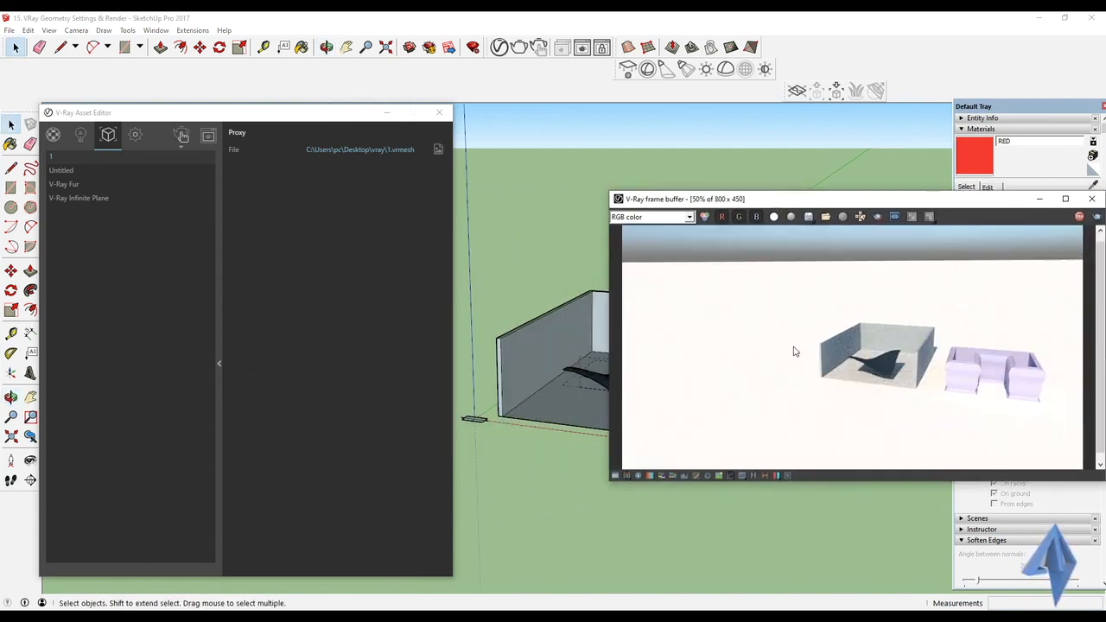
left_click(474, 419)
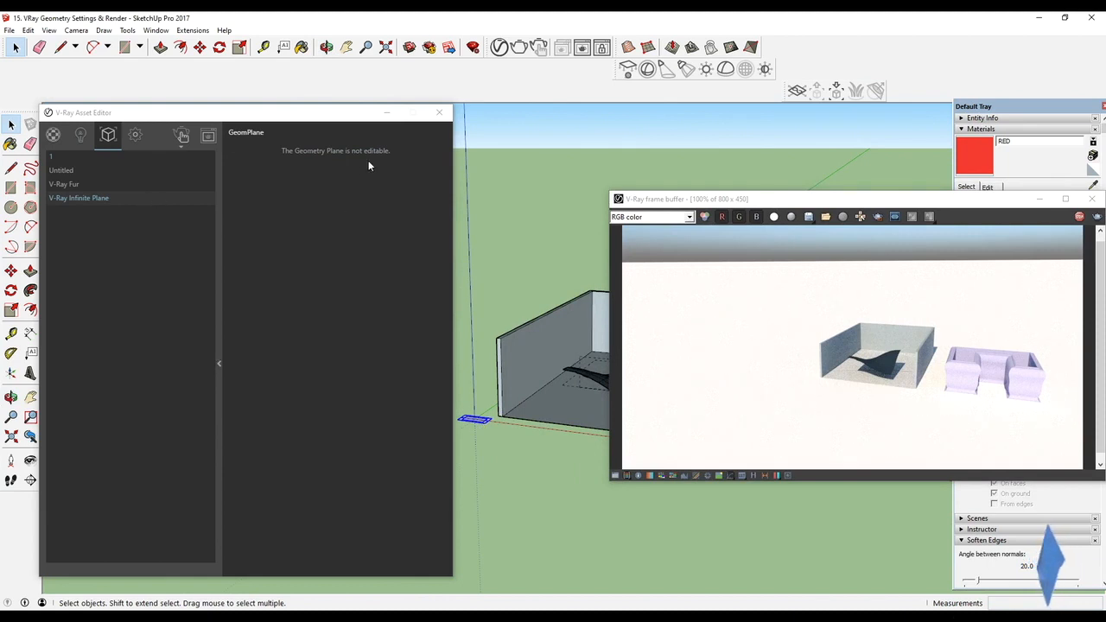
key("Delete")
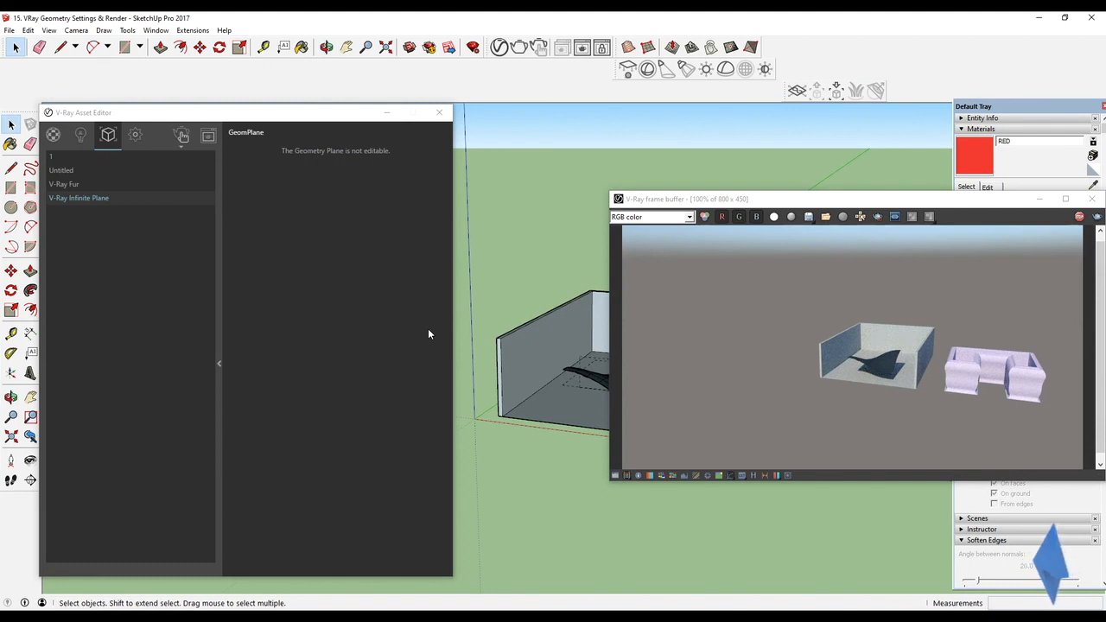
Examine the fur on the twisted surface inside the box close up in the interactive render.
mouse_move(512, 356)
middle_mouse_down()
mouse_move(541, 409)
mouse_move(480, 402)
mouse_move(529, 317)
mouse_move(519, 452)
mouse_move(548, 427)
middle_mouse_up()
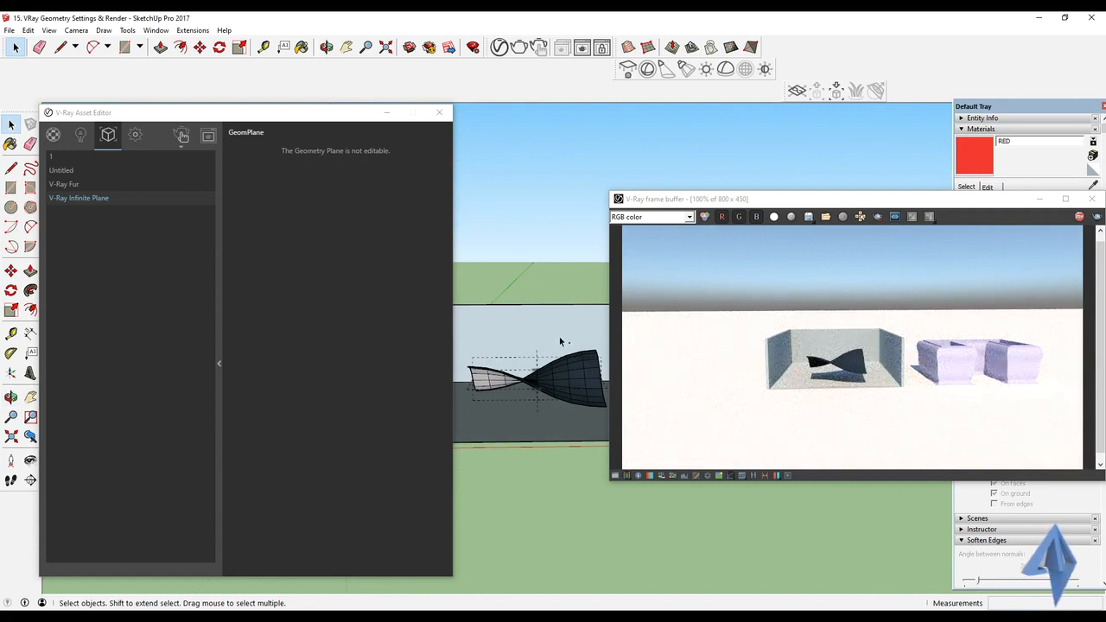
mouse_move(524, 438)
middle_mouse_down()
mouse_move(543, 366)
mouse_move(567, 409)
mouse_move(545, 392)
middle_mouse_up()
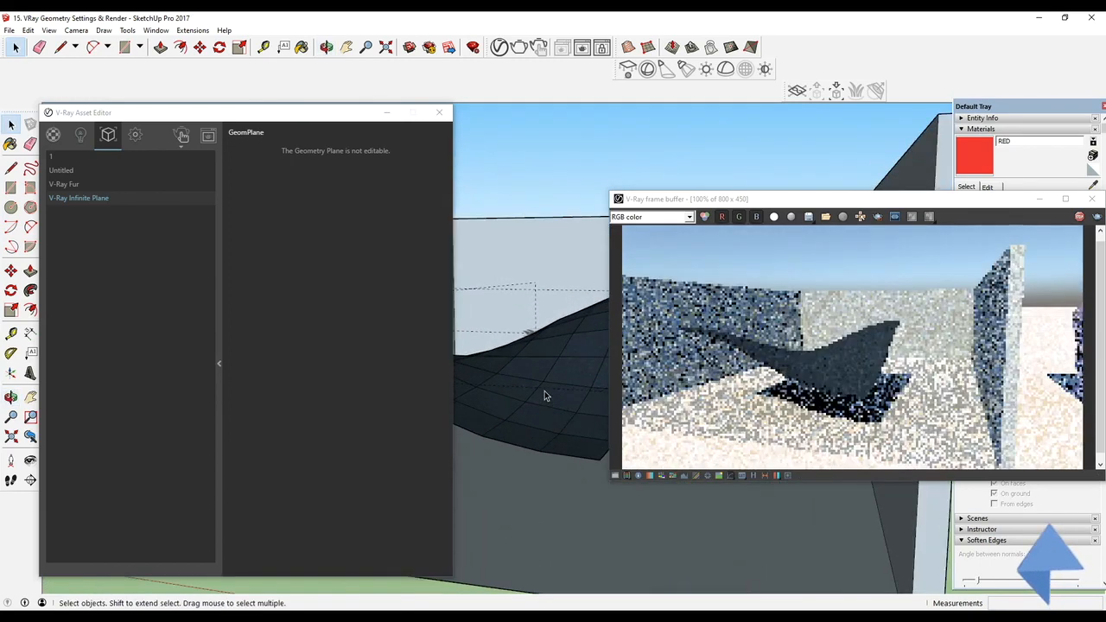
scroll(826, 380, "up", 1)
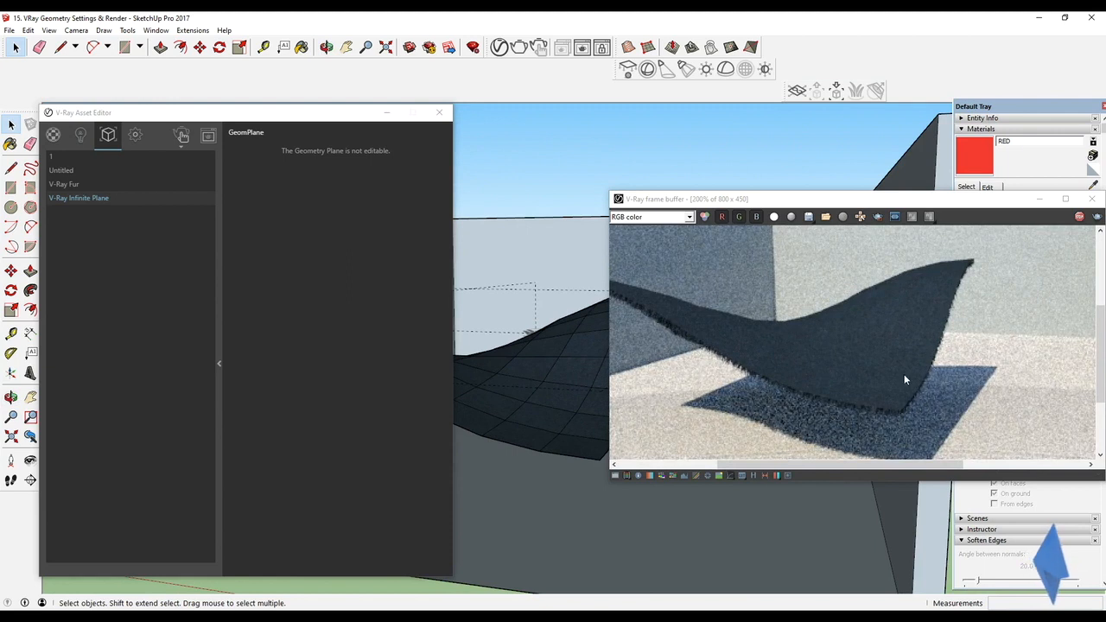
Open the V-Ray Fur asset's settings and expand all its parameter groups, from Basic Parameters to Textures.
scroll(722, 361, "up", 1)
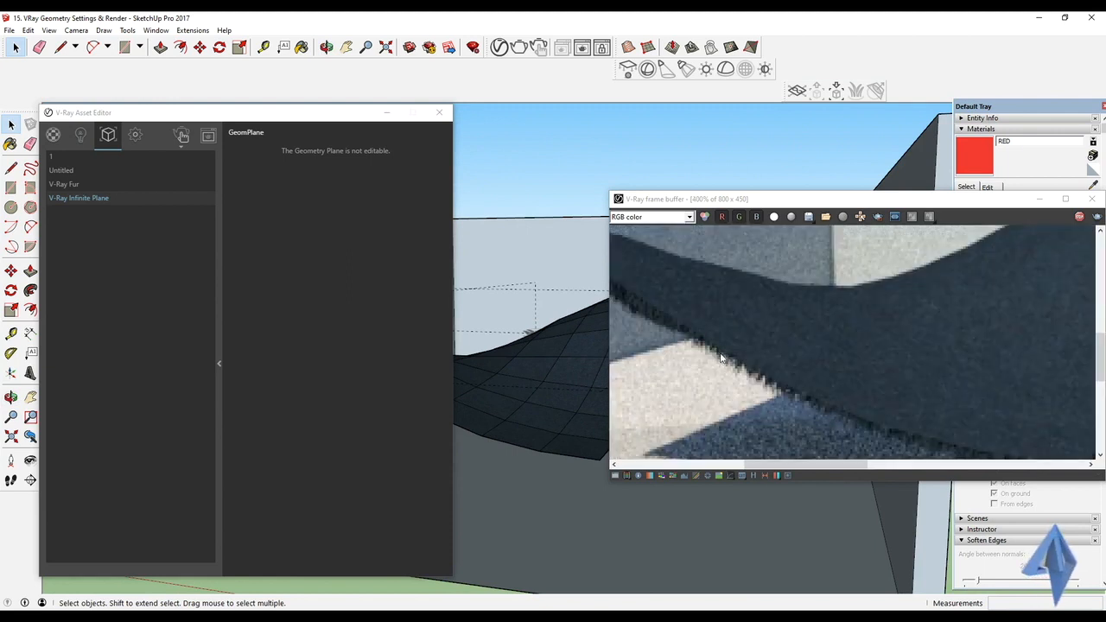
left_click(63, 185)
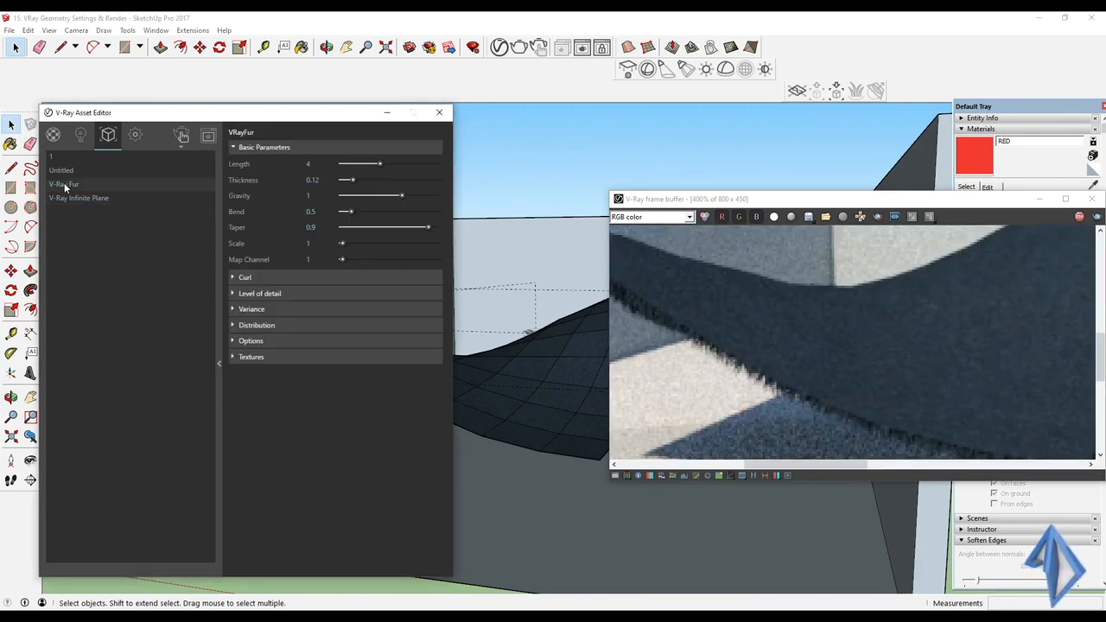
left_click(233, 149)
left_click(237, 228)
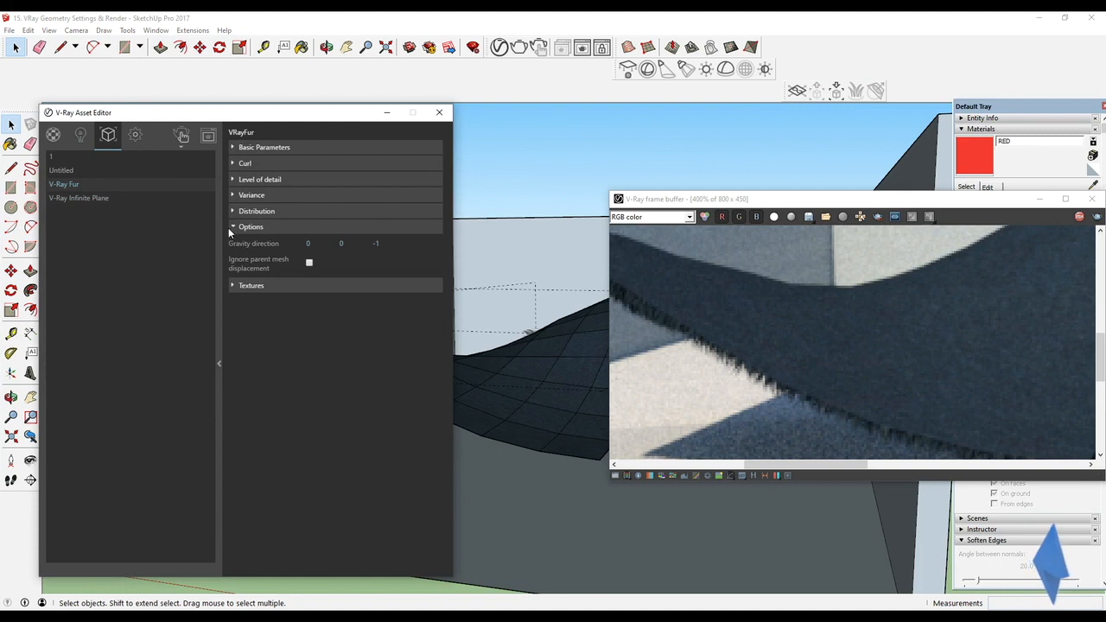
left_click(236, 285)
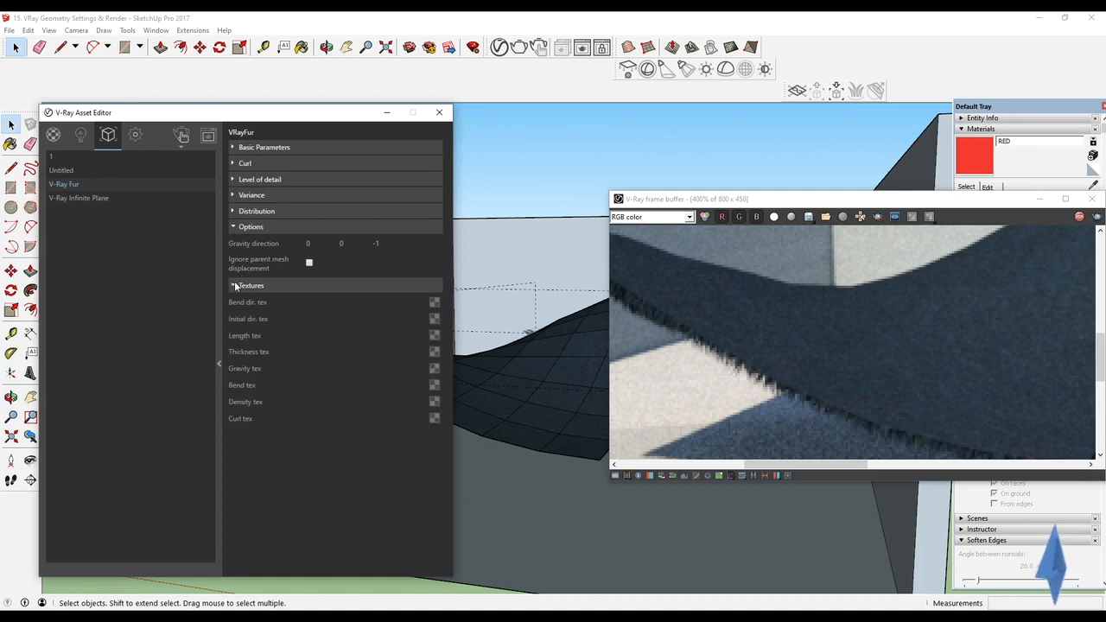
left_click(234, 211)
left_click(233, 196)
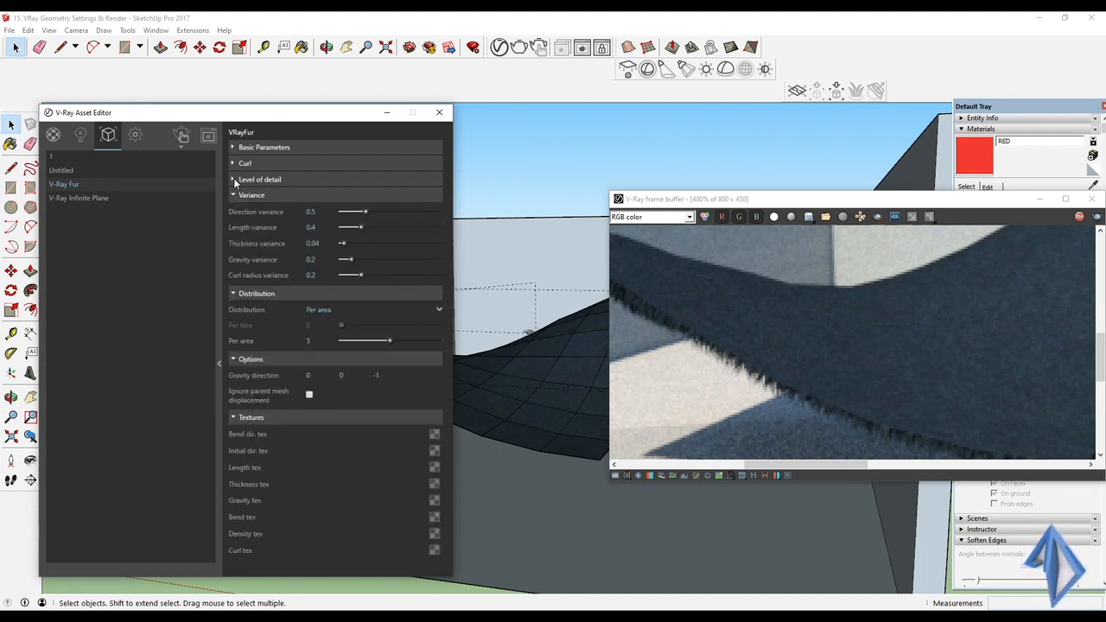
left_click(233, 179)
left_click(234, 164)
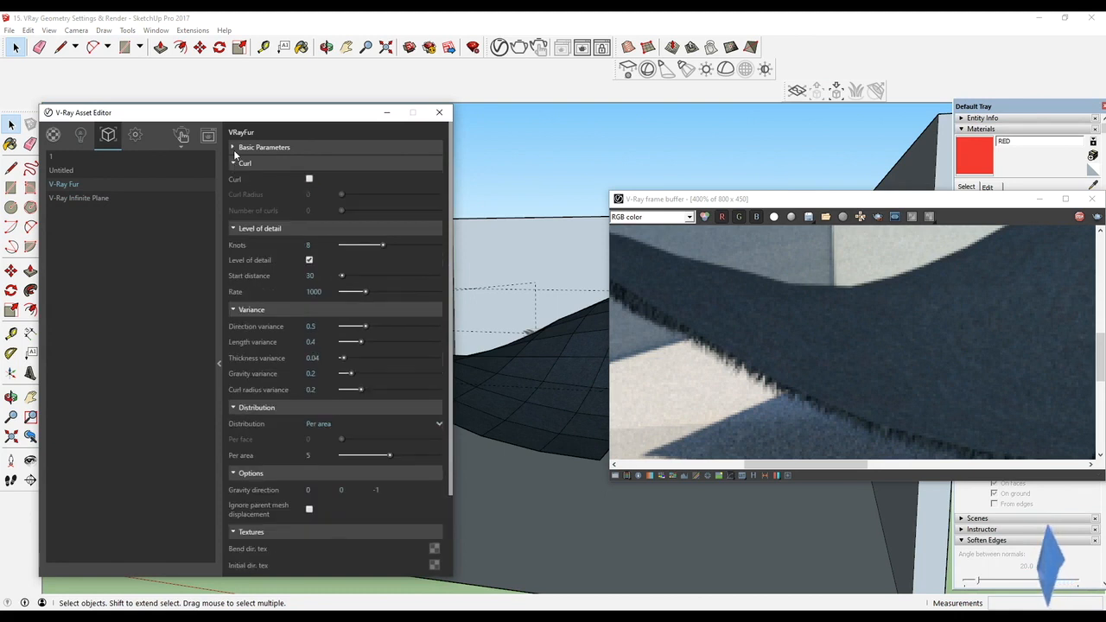
left_click(234, 152)
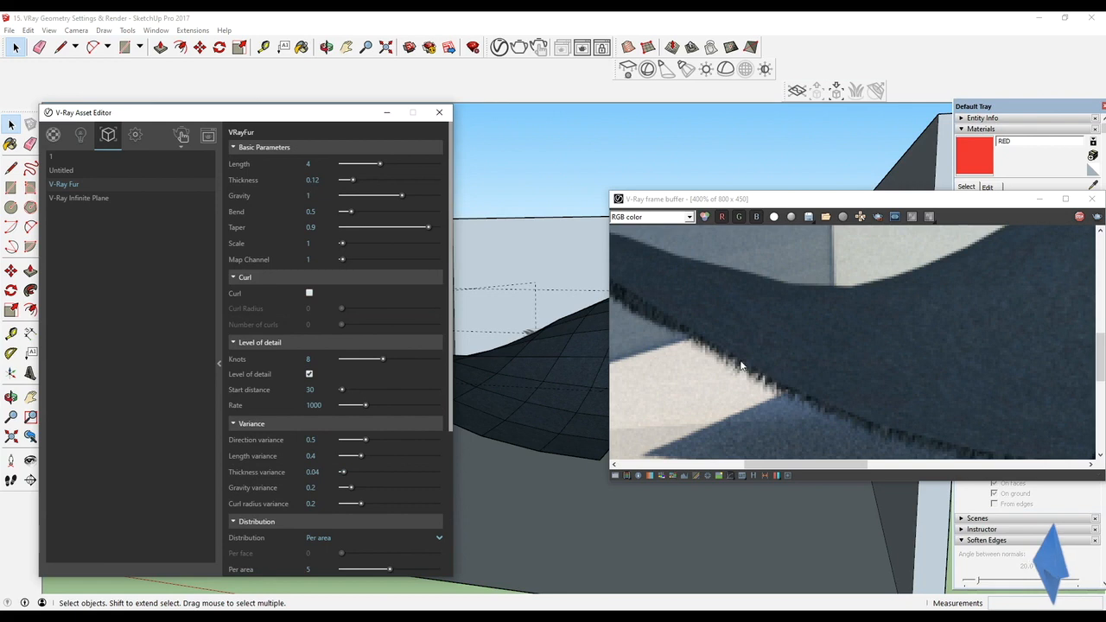
Flip the twisted surface group along its blue axis.
left_click(502, 378)
right_click(502, 378)
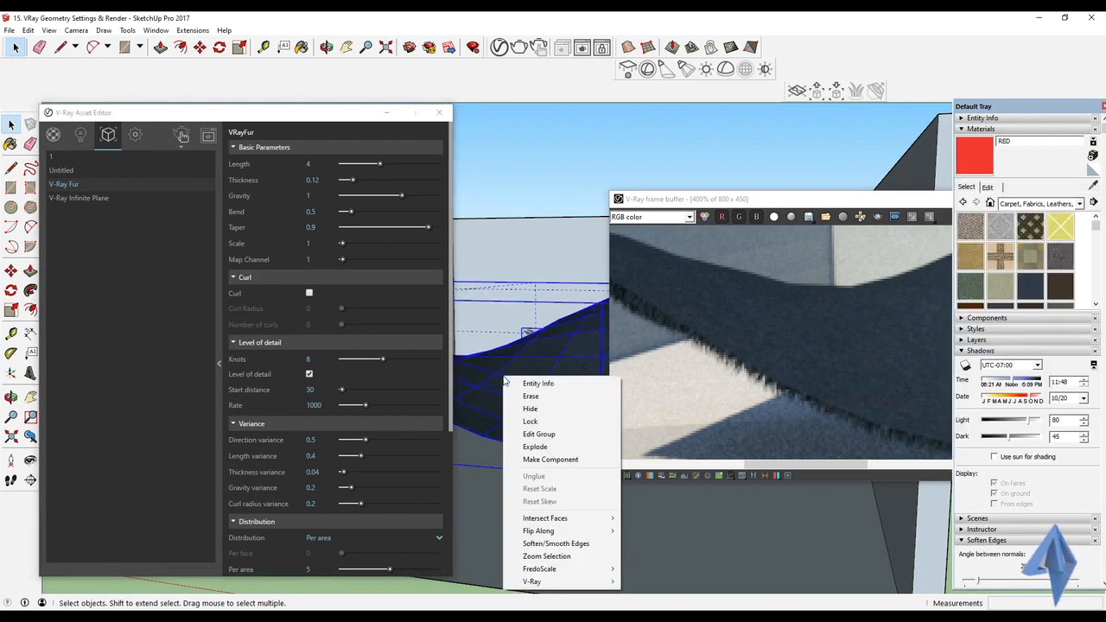
mouse_move(560, 536)
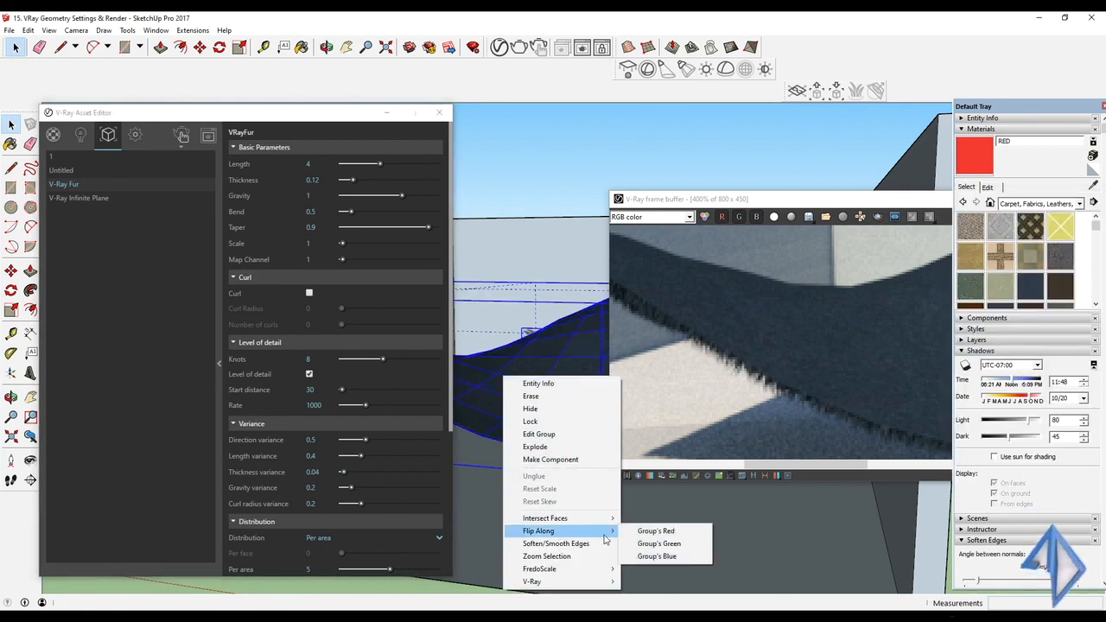
left_click(666, 556)
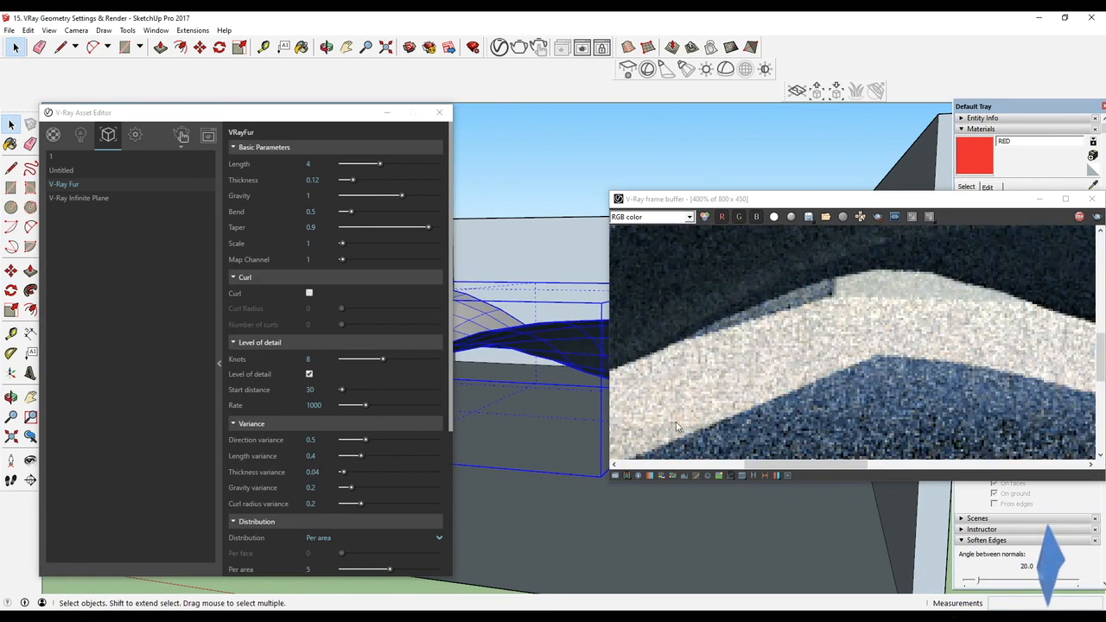
Examine the fur on the flipped surface in the interactive render, close up and from above.
scroll(754, 378, "down", 2)
scroll(754, 383, "up", 1)
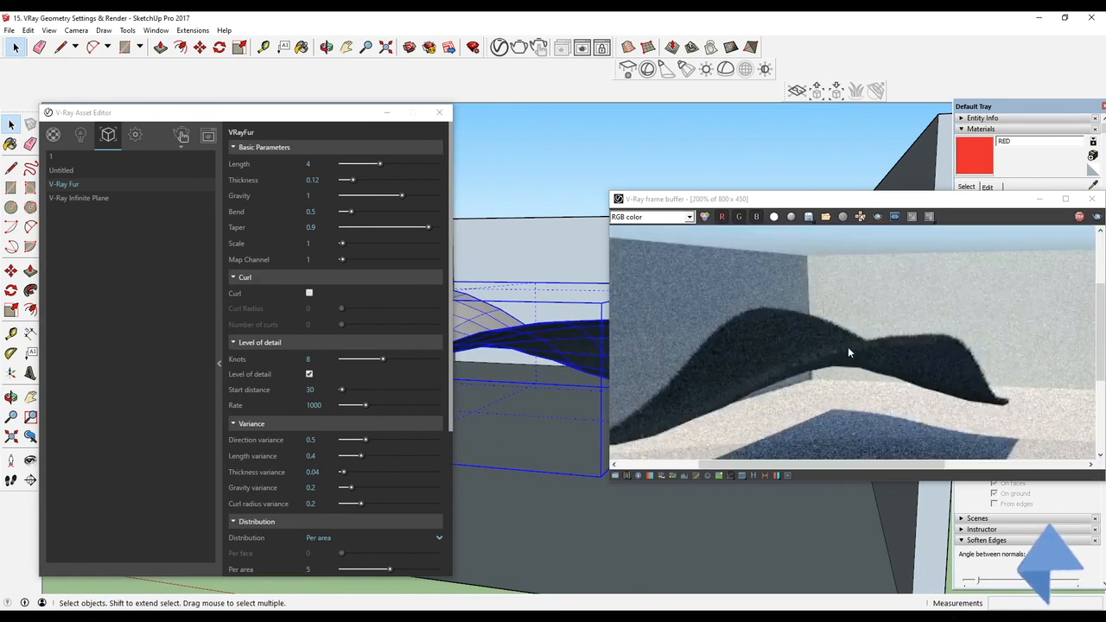
scroll(860, 353, "up", 1)
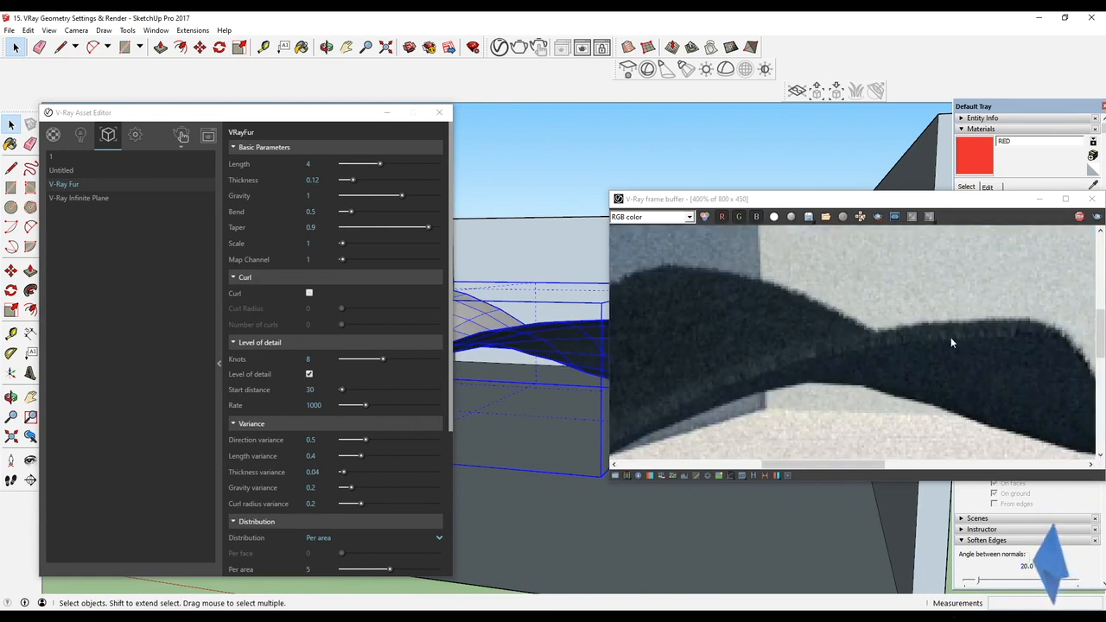
scroll(746, 346, "down", 1)
mouse_move(764, 522)
middle_mouse_down()
mouse_move(666, 509)
mouse_move(832, 507)
mouse_move(744, 507)
middle_mouse_up()
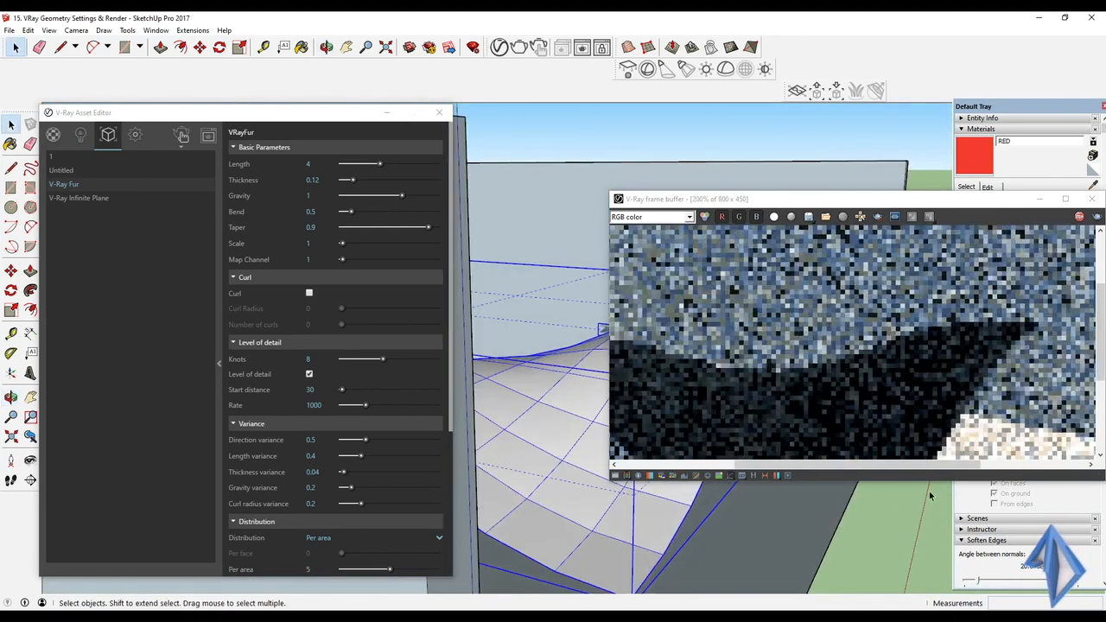
mouse_move(655, 543)
middle_mouse_down()
mouse_move(667, 531)
mouse_move(617, 548)
mouse_move(537, 457)
middle_mouse_up()
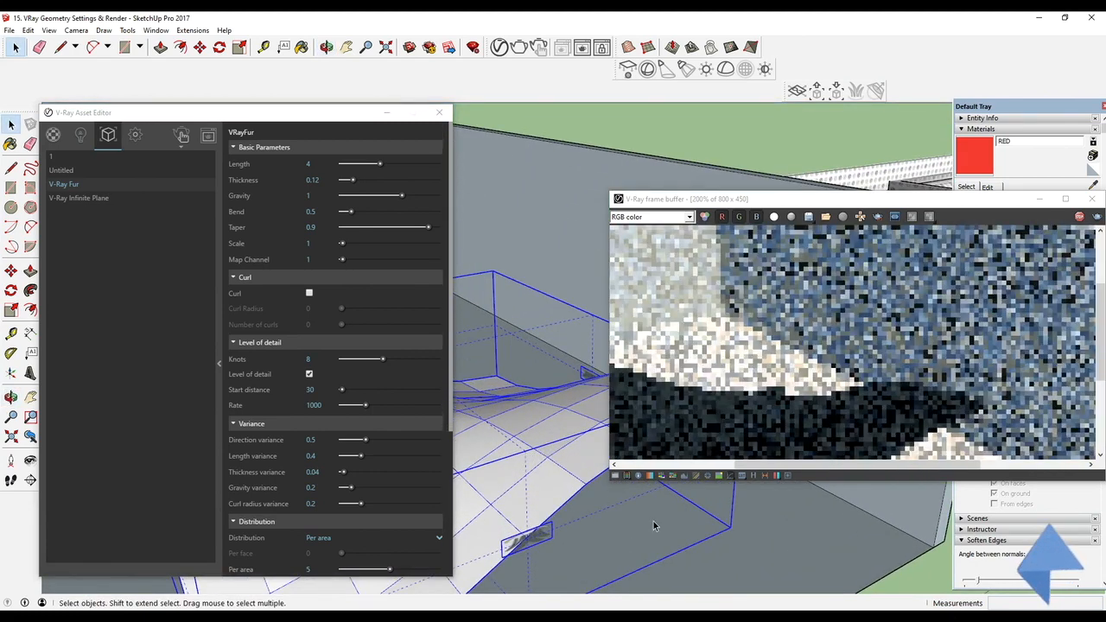
scroll(798, 387, "down", 2)
scroll(812, 383, "up", 1)
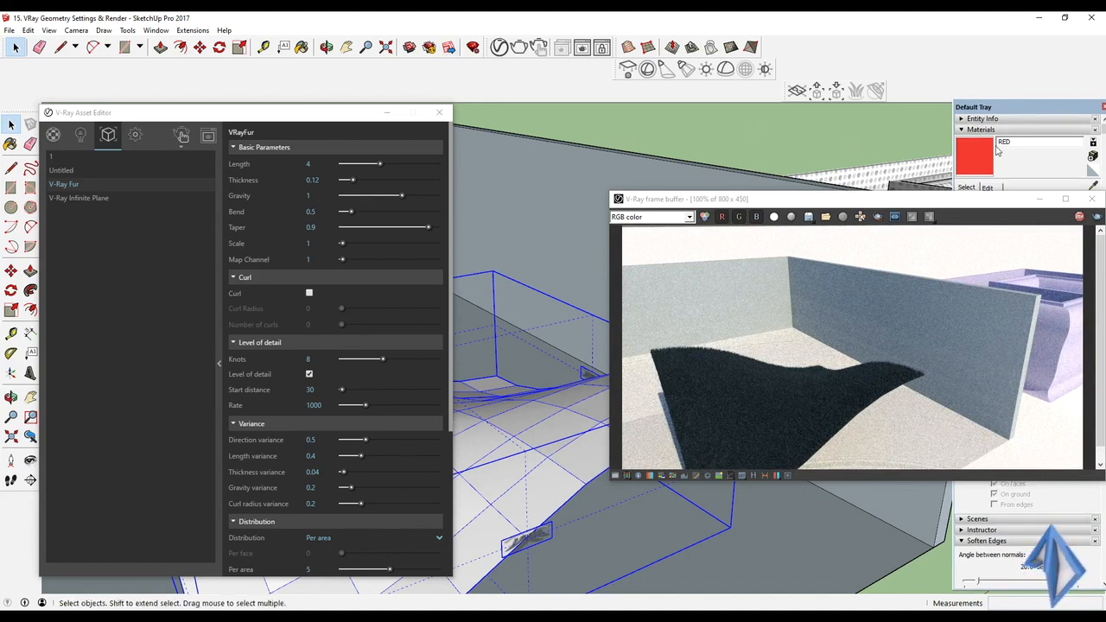
Paint the twisted surface with the Leather Blue material from the carpet and fabrics collection.
key("b")
left_click(567, 435, "alt")
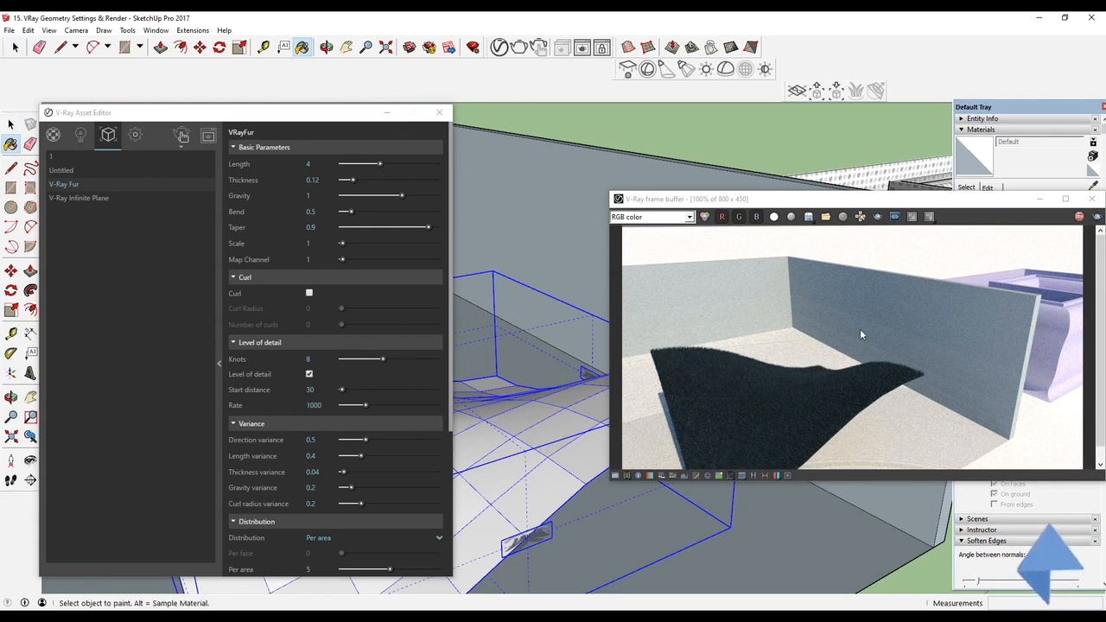
left_click_drag(1020, 199, 951, 386)
left_click(1031, 286)
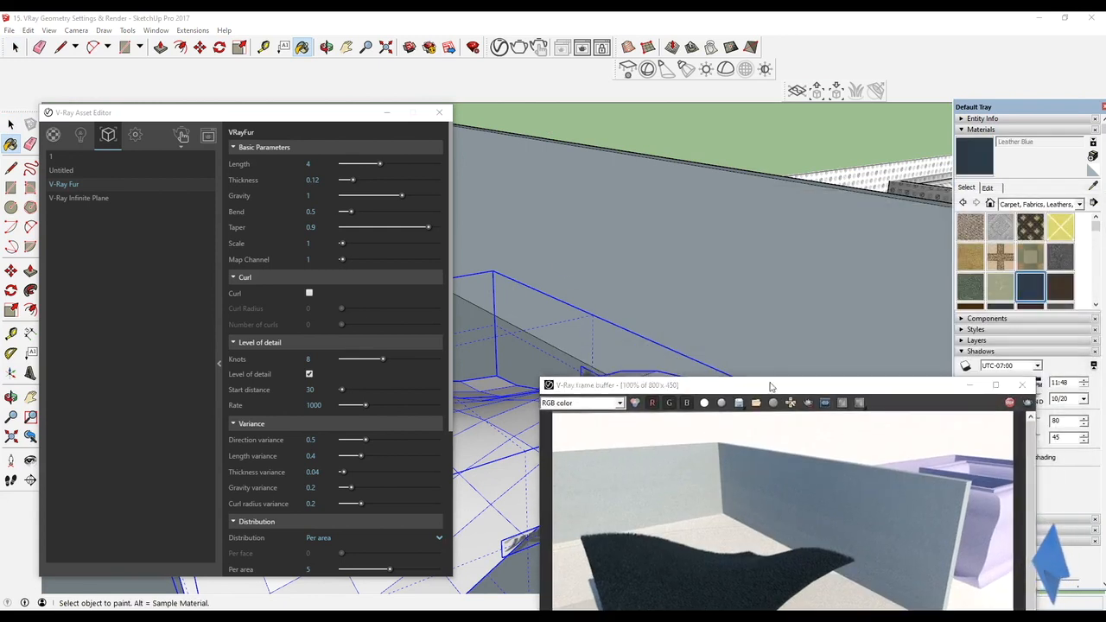
left_click(497, 473)
Lighten the Leather Blue material's colour to a pale blue, keeping the render window clear of the material settings.
left_click_drag(671, 387, 722, 299)
left_click(986, 188)
left_click_drag(1021, 251, 1018, 231)
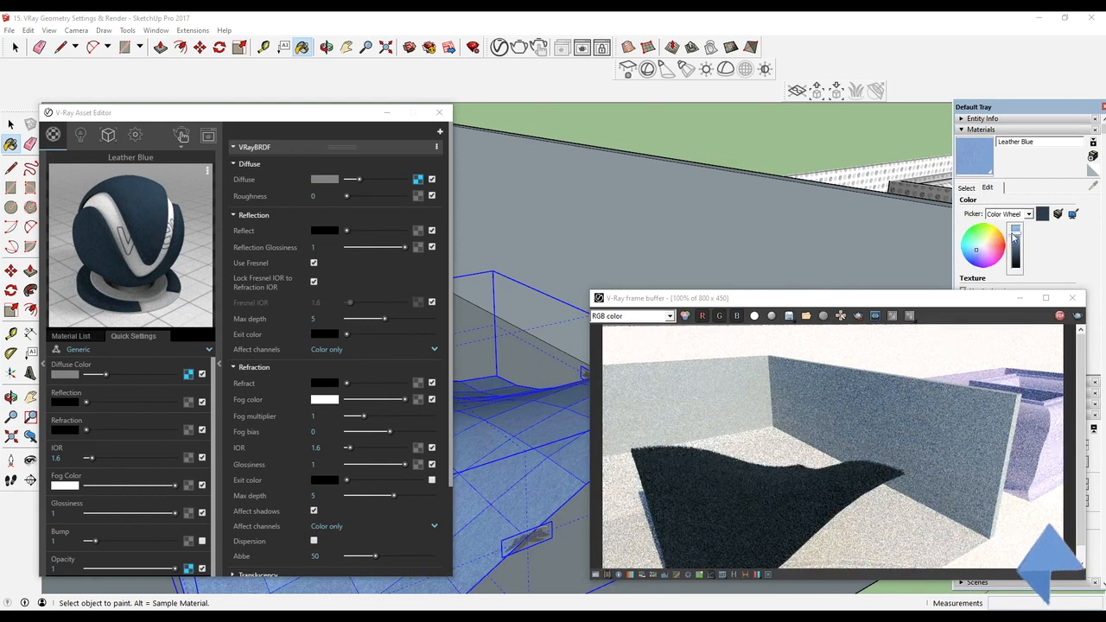
left_click_drag(811, 302, 761, 196)
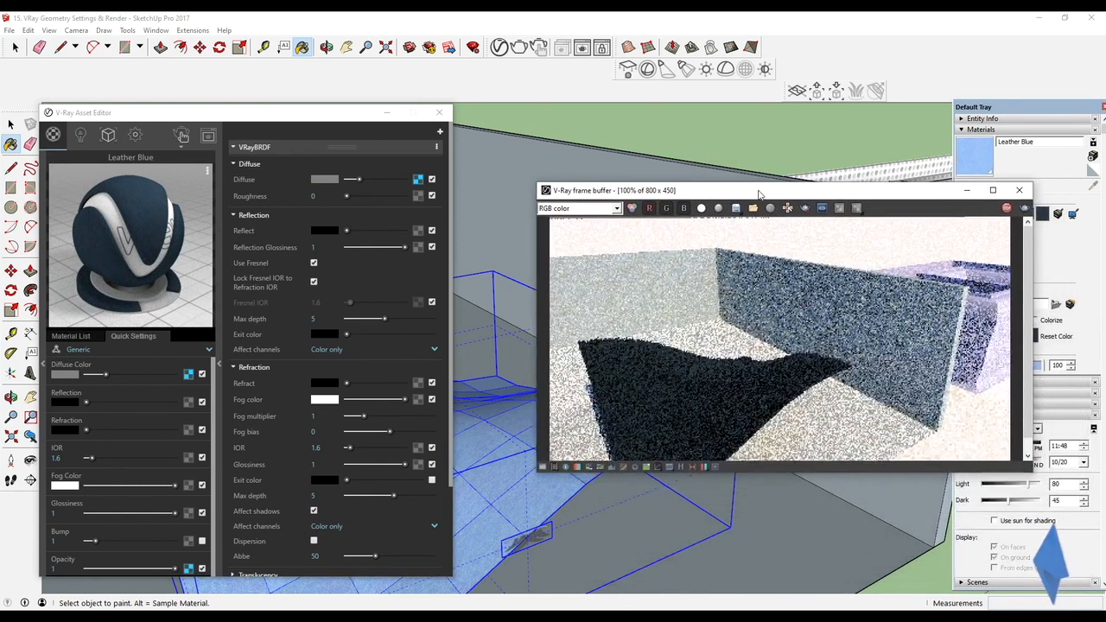
Examine the furry surface in the interactive render from lower viewpoints and close up.
mouse_move(655, 529)
middle_mouse_down()
mouse_move(620, 420)
mouse_move(776, 499)
mouse_move(637, 402)
mouse_move(600, 444)
mouse_move(593, 478)
middle_mouse_up()
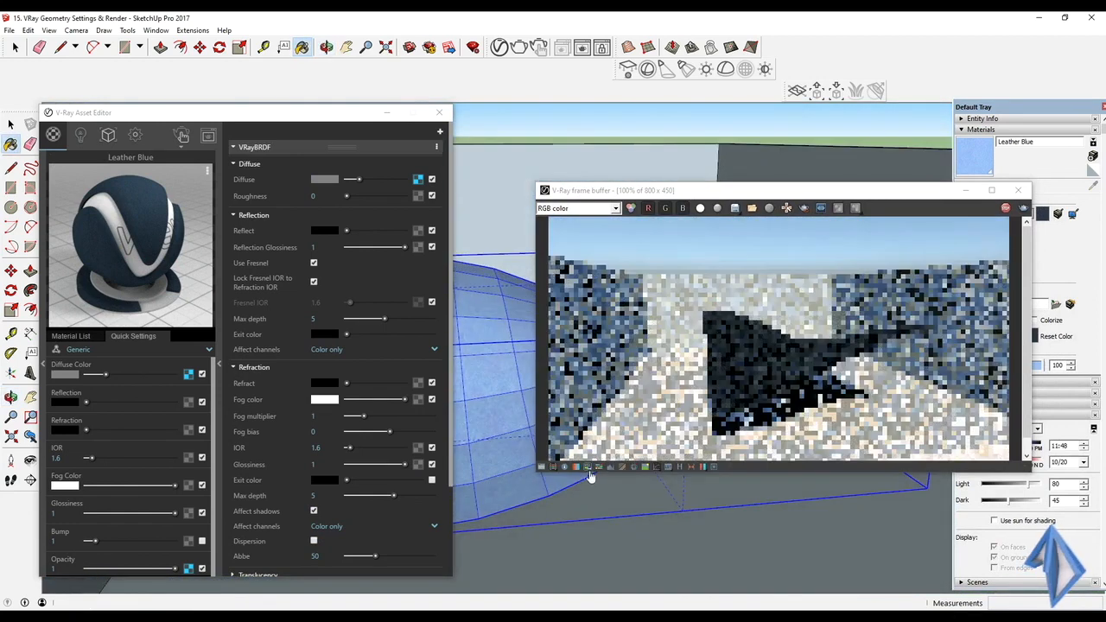
right_click(513, 443)
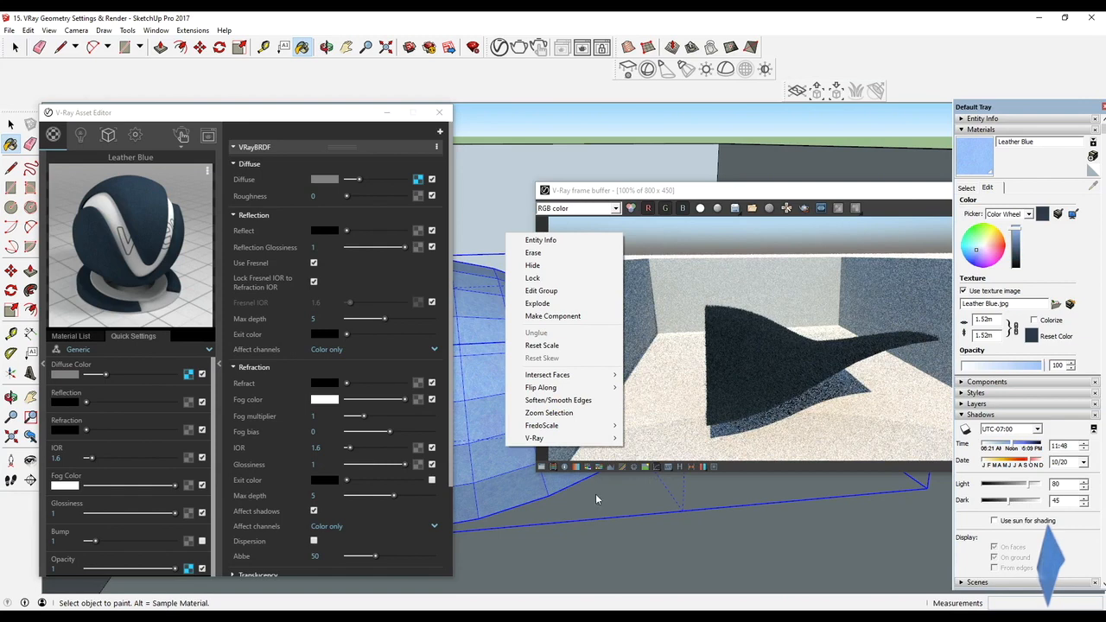
left_click(540, 502)
mouse_move(545, 502)
middle_mouse_down()
mouse_move(580, 455)
mouse_move(562, 558)
middle_mouse_up()
key("ctrl+z")
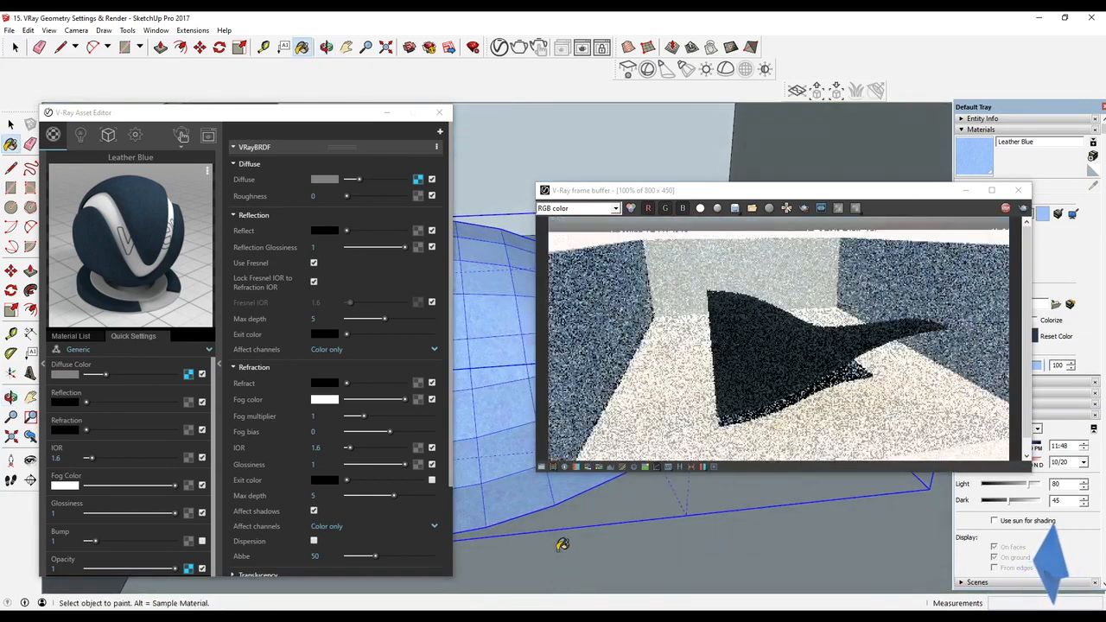
scroll(733, 406, "up", 2)
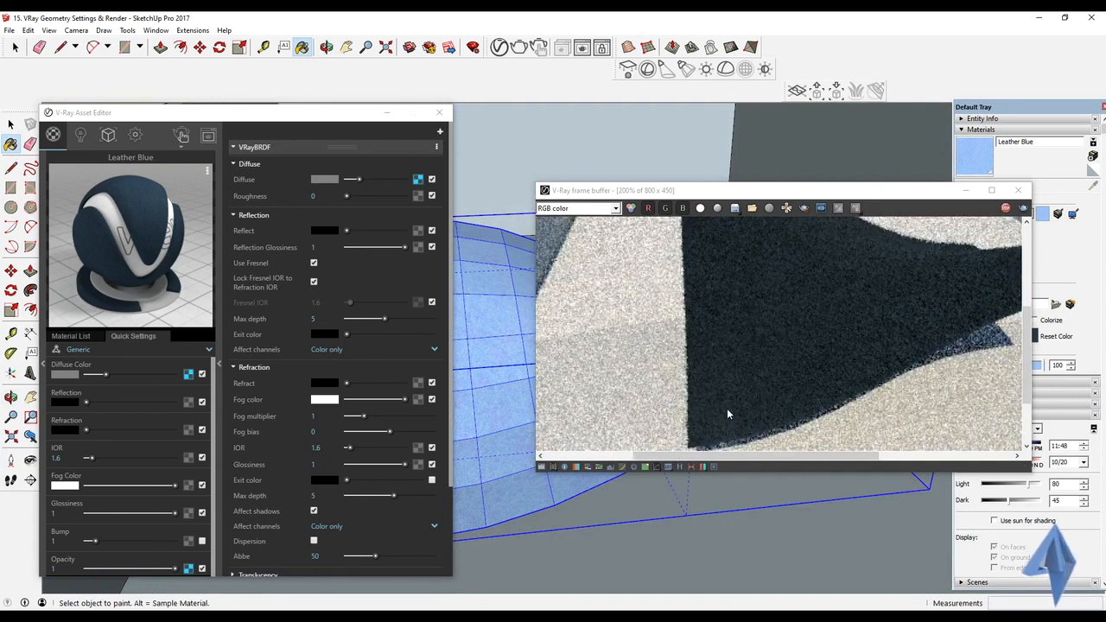
Change the V-Ray diffuse colour of the Leather Blue material to red.
mouse_move(553, 484)
middle_mouse_down()
mouse_move(547, 464)
mouse_move(532, 467)
middle_mouse_up()
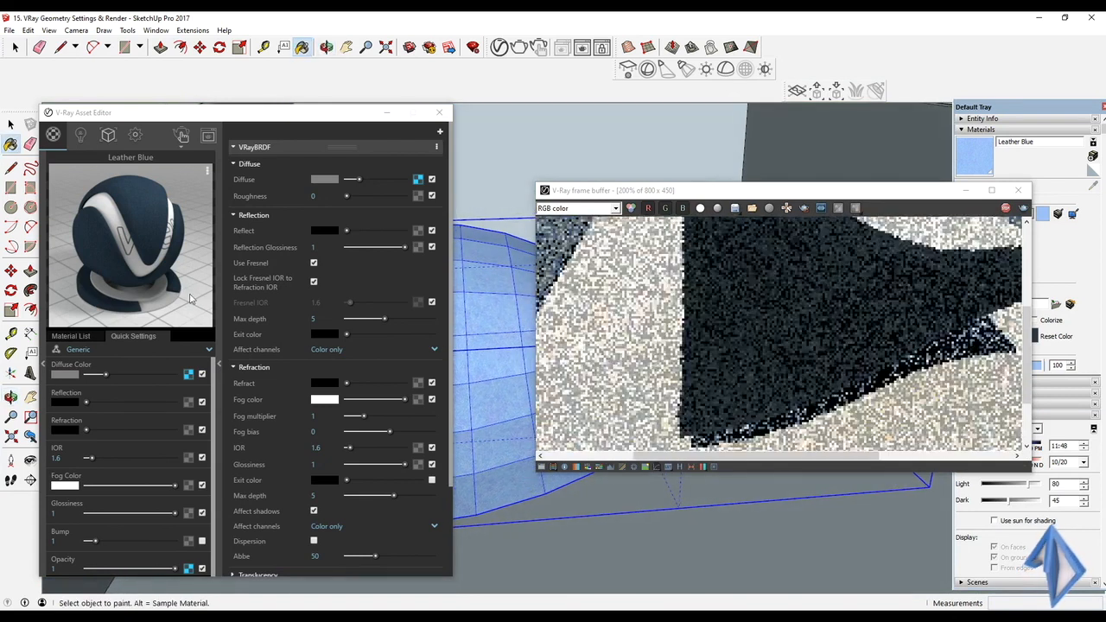
left_click_drag(106, 375, 141, 375)
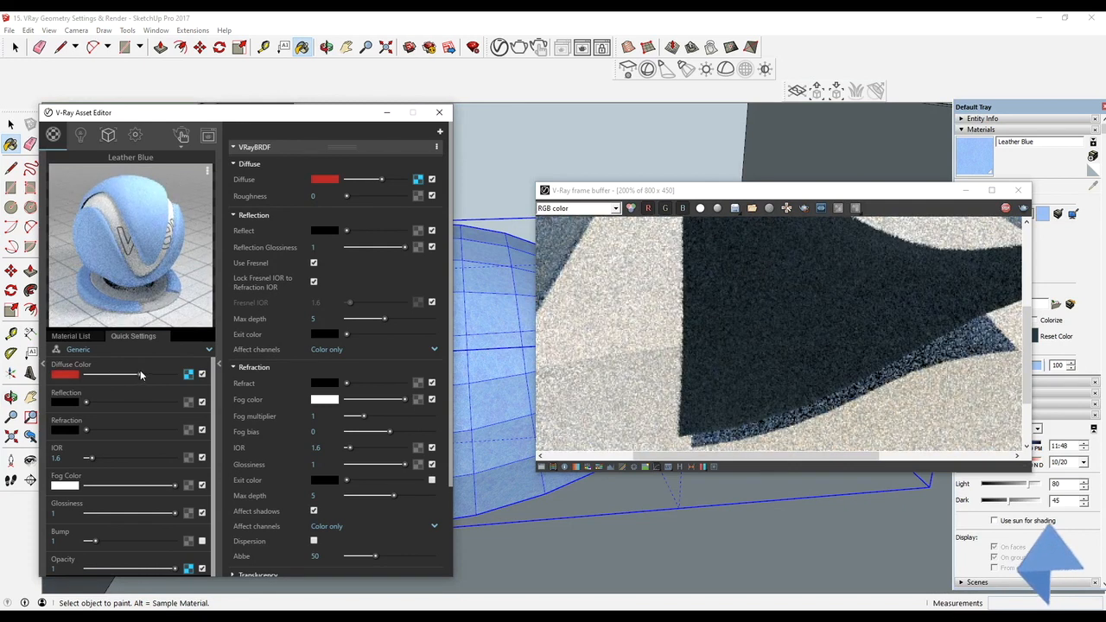
Increase the V-Ray Fur length to 7.17 and inspect the strands in the interactive render.
left_click(108, 134)
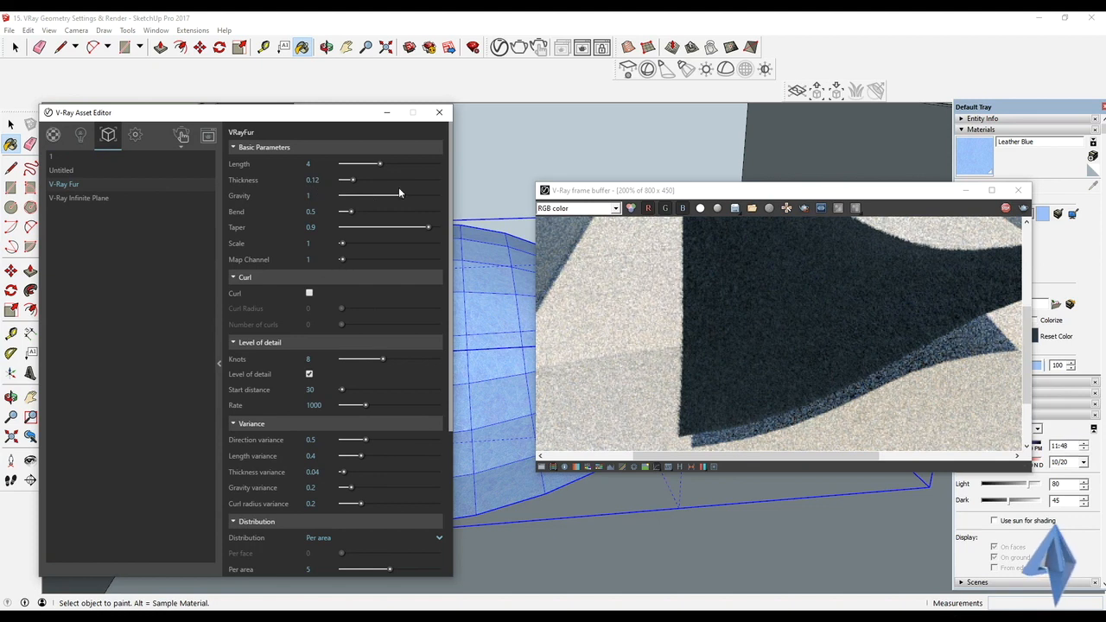
mouse_move(735, 488)
middle_mouse_down()
mouse_move(704, 527)
mouse_move(663, 545)
mouse_move(666, 515)
middle_mouse_up()
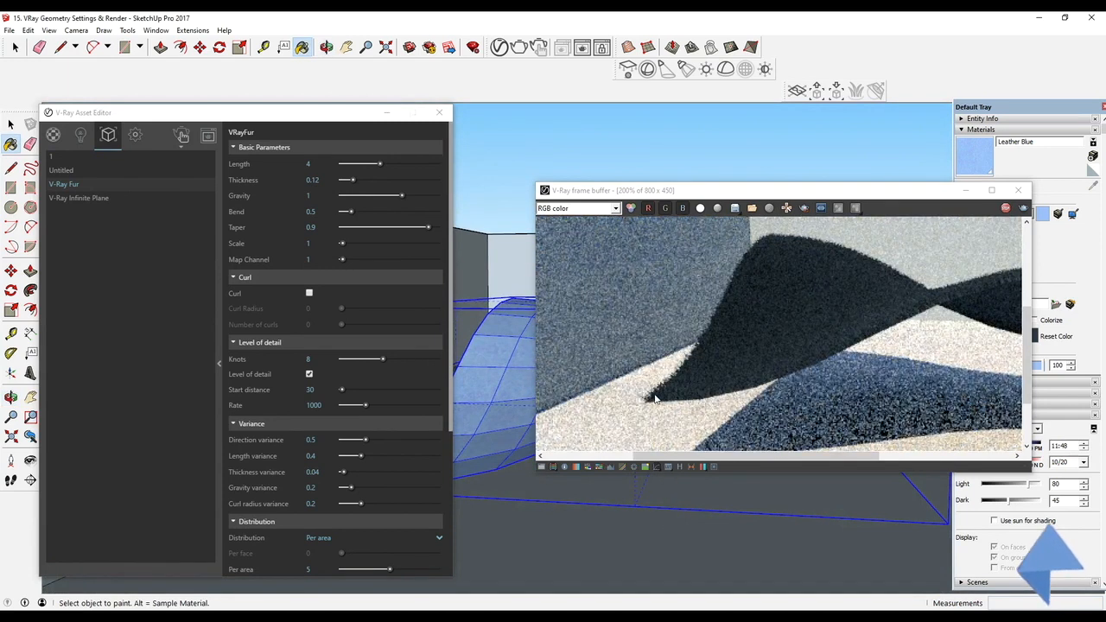
left_click_drag(381, 164, 411, 166)
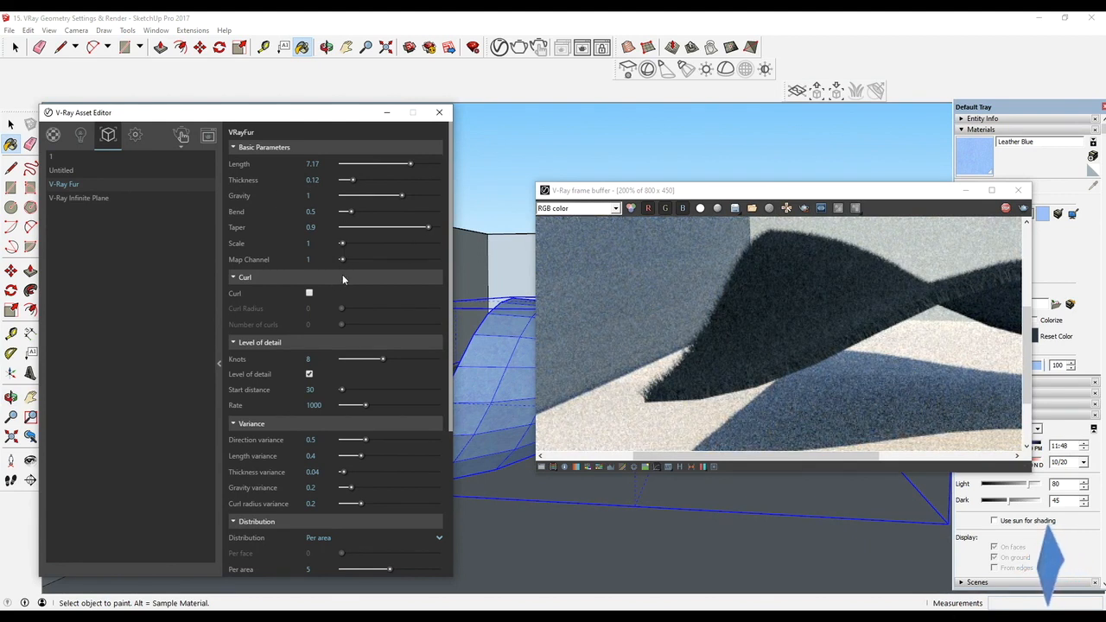
scroll(295, 299, "down", 5)
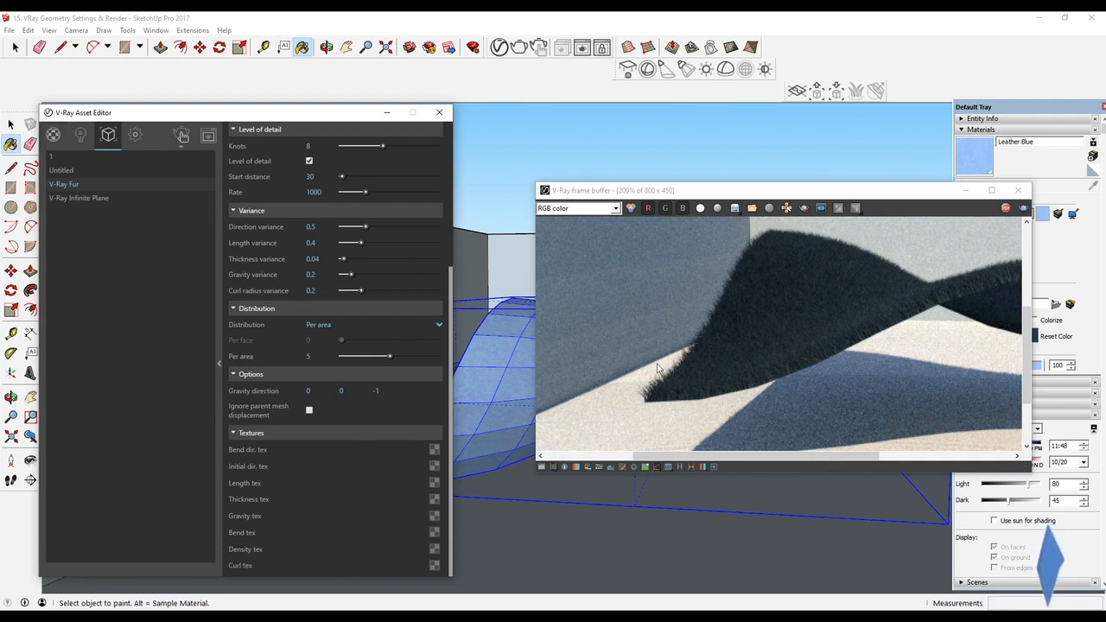
scroll(783, 364, "down", 3)
scroll(854, 343, "up", 2)
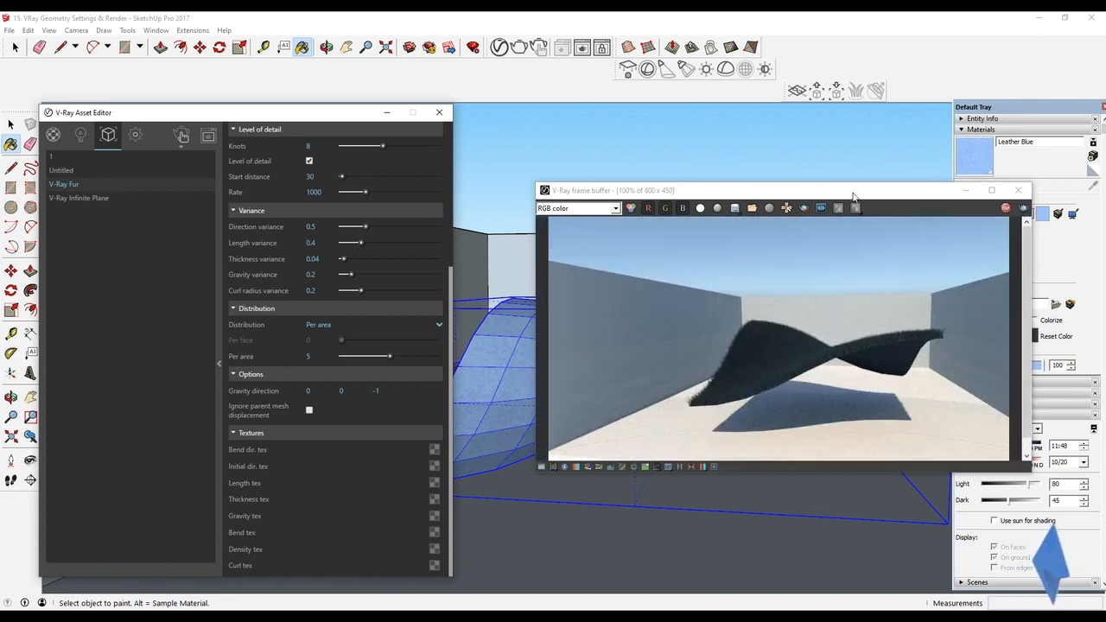
Disable the diffuse texture of Leather Blue in the V-Ray material settings, with the render window moved alongside.
left_click_drag(853, 194, 752, 165)
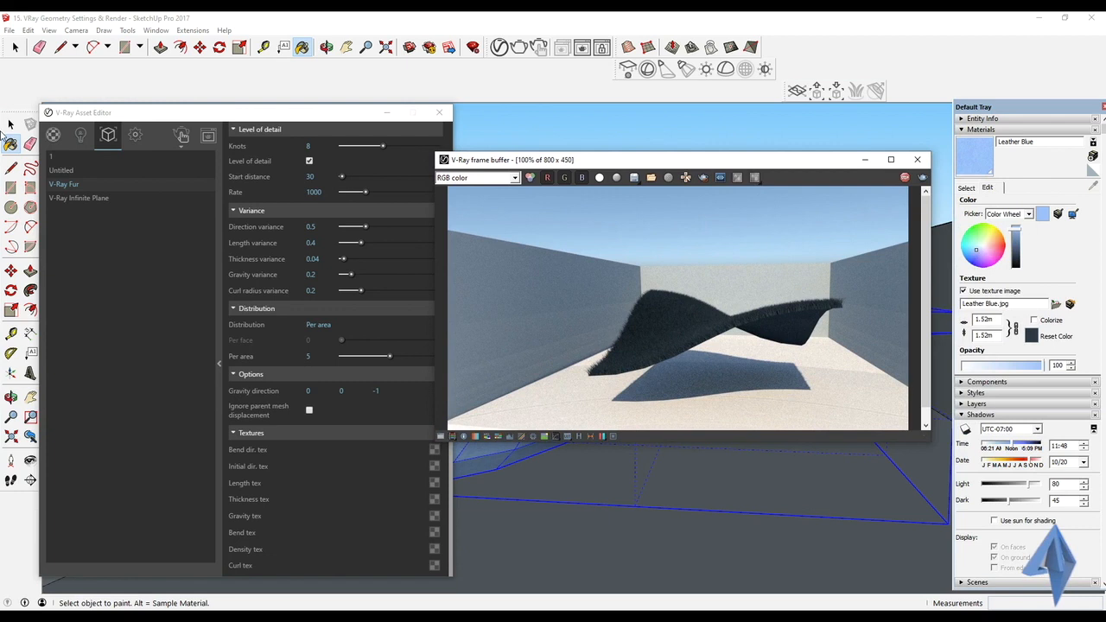
left_click(53, 135)
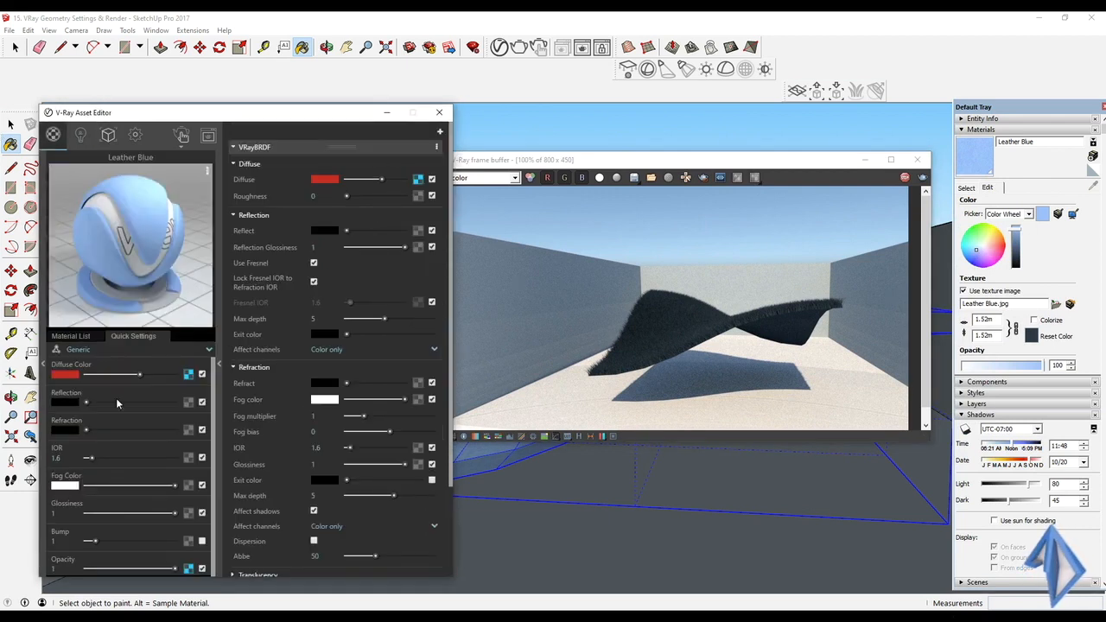
left_click(201, 374)
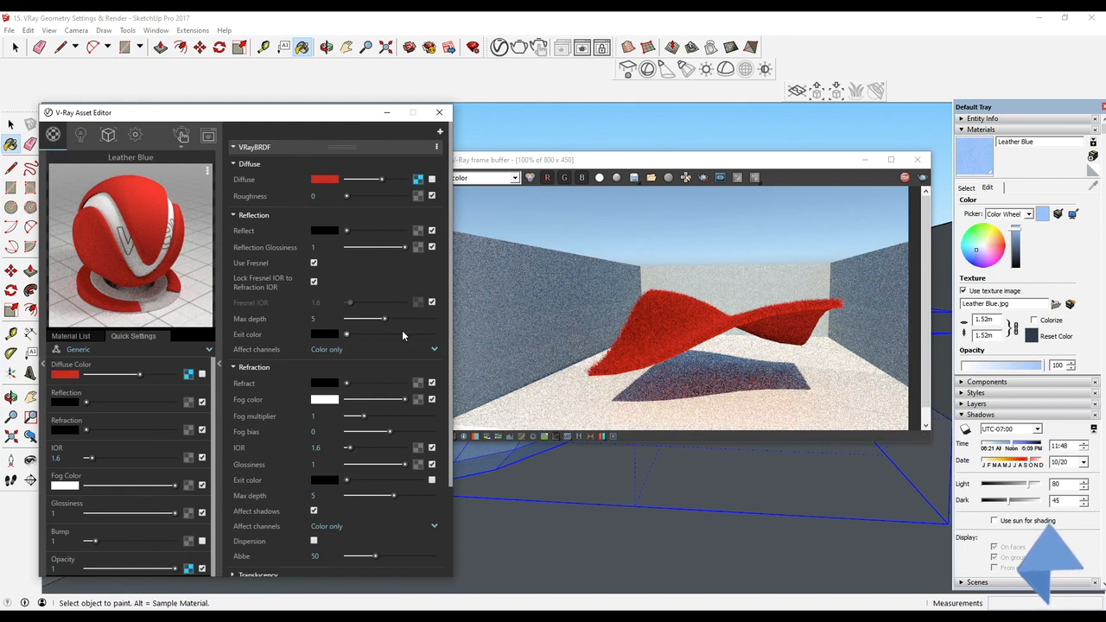
Set Leather Blue's V-Ray diffuse colour to light blue, about red 71, green 182, blue 218, and brighten it slightly.
left_click(72, 375)
left_click_drag(246, 204, 231, 180)
left_click_drag(295, 201, 294, 193)
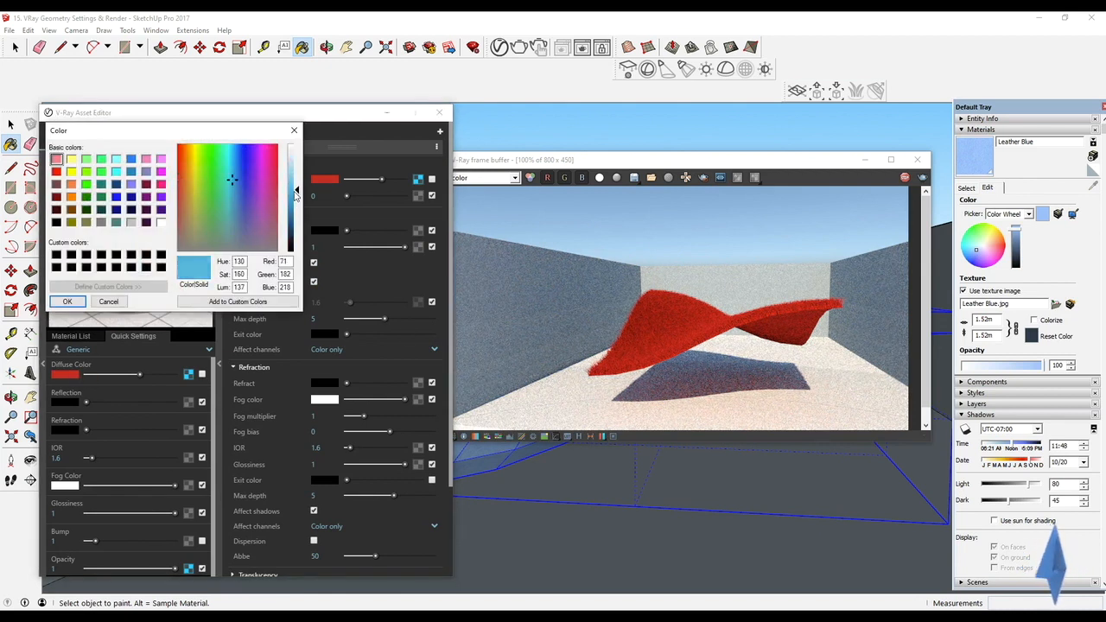
left_click(68, 302)
left_click_drag(160, 376, 162, 373)
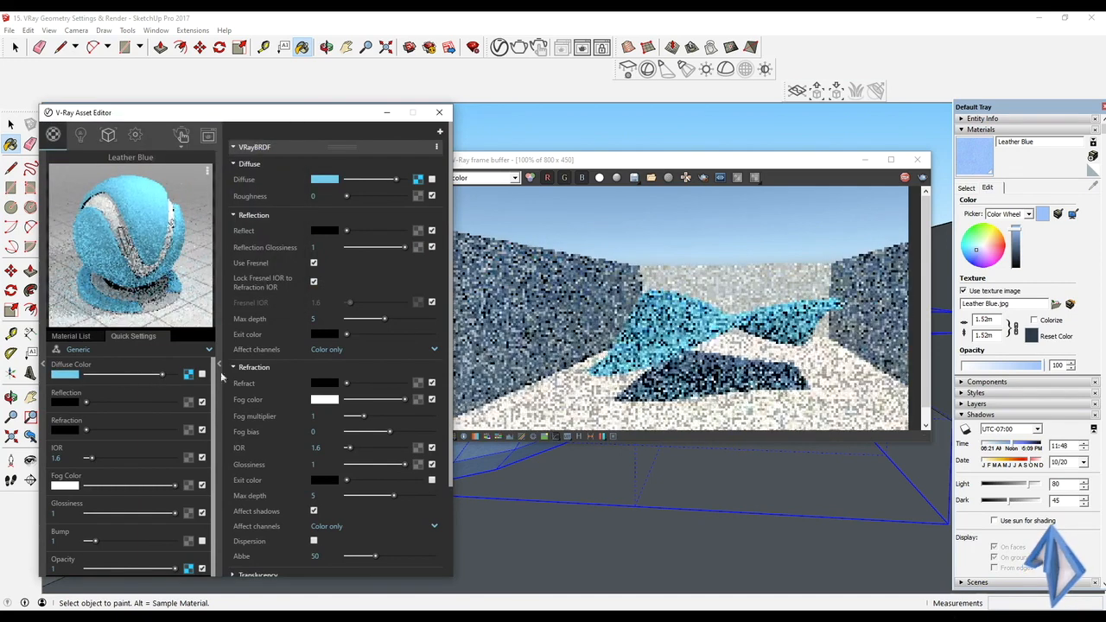
Inspect the light blue fur up close in the interactive render, and increase the V-Ray Fur length to 10.
middle_click_drag(615, 494, 603, 521)
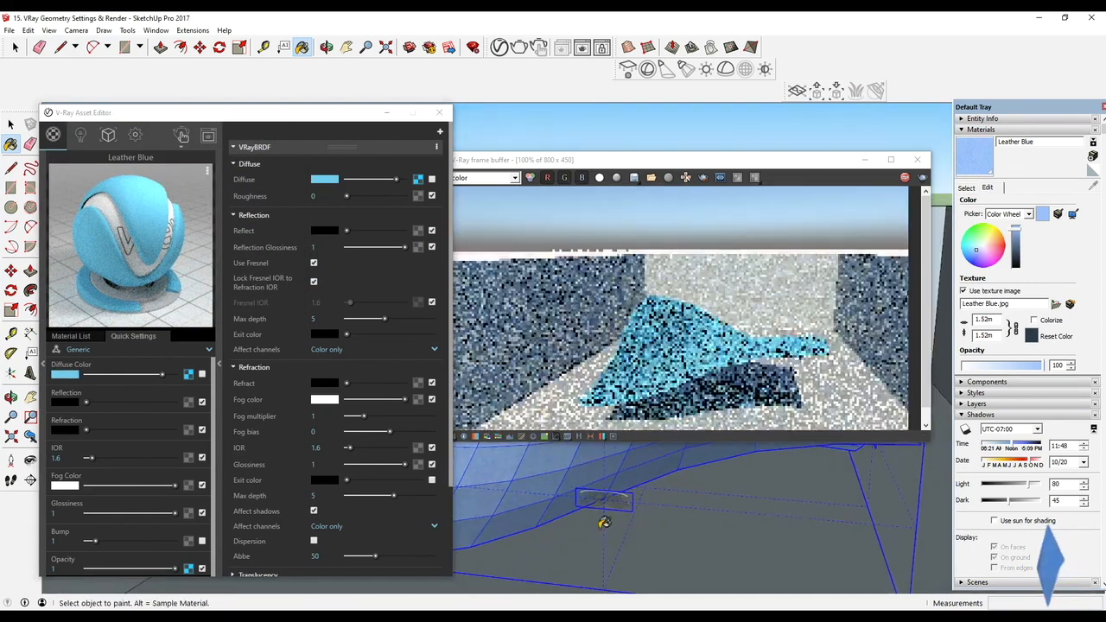
scroll(627, 469, "up", 4)
scroll(621, 488, "up", 4)
scroll(619, 486, "down", 3)
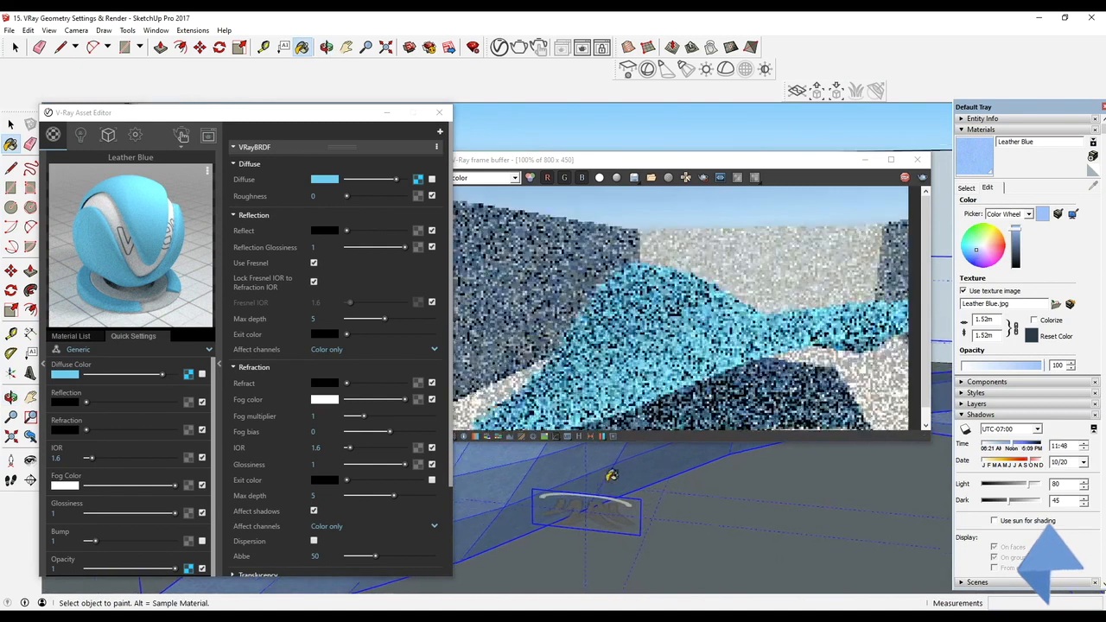
left_click(661, 355)
scroll(673, 353, "up", 1)
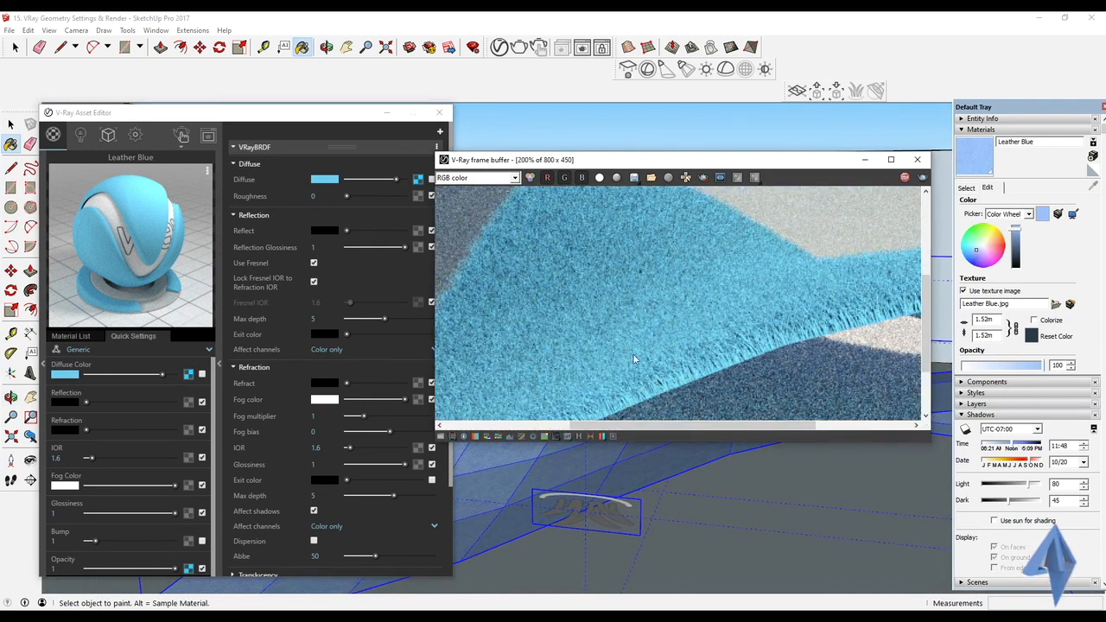
left_click(108, 136)
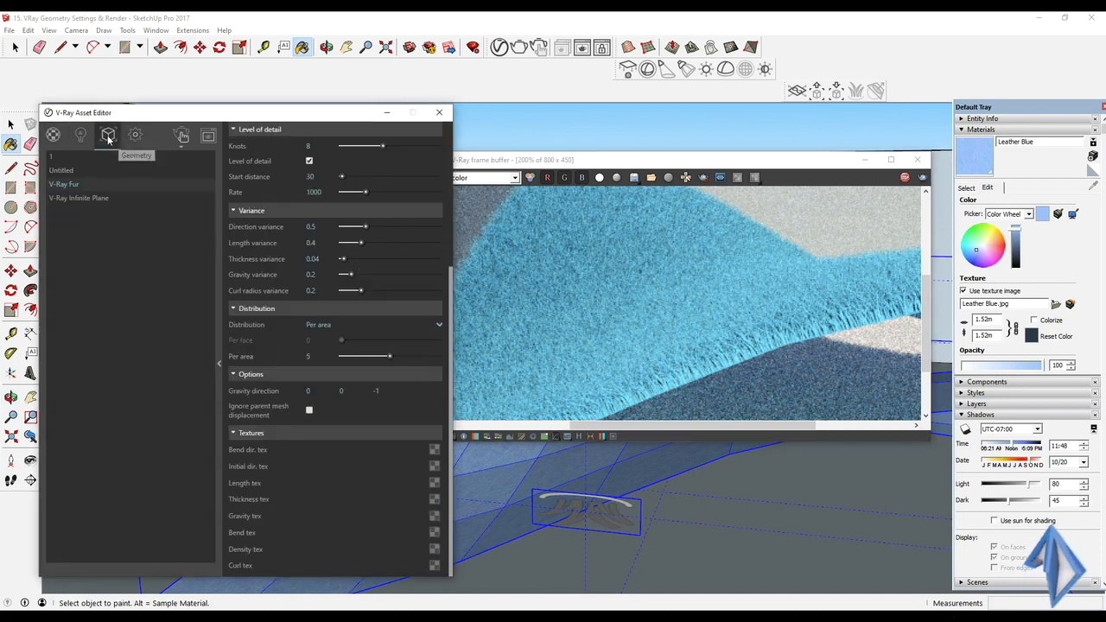
left_click(134, 136)
left_click(108, 137)
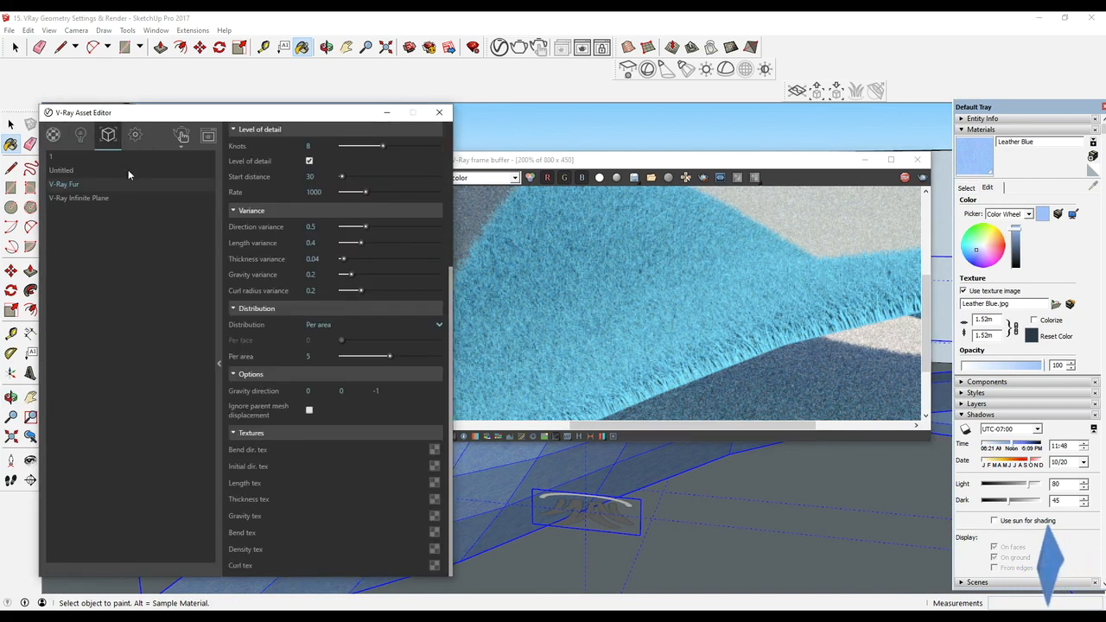
scroll(372, 182, "up", 2)
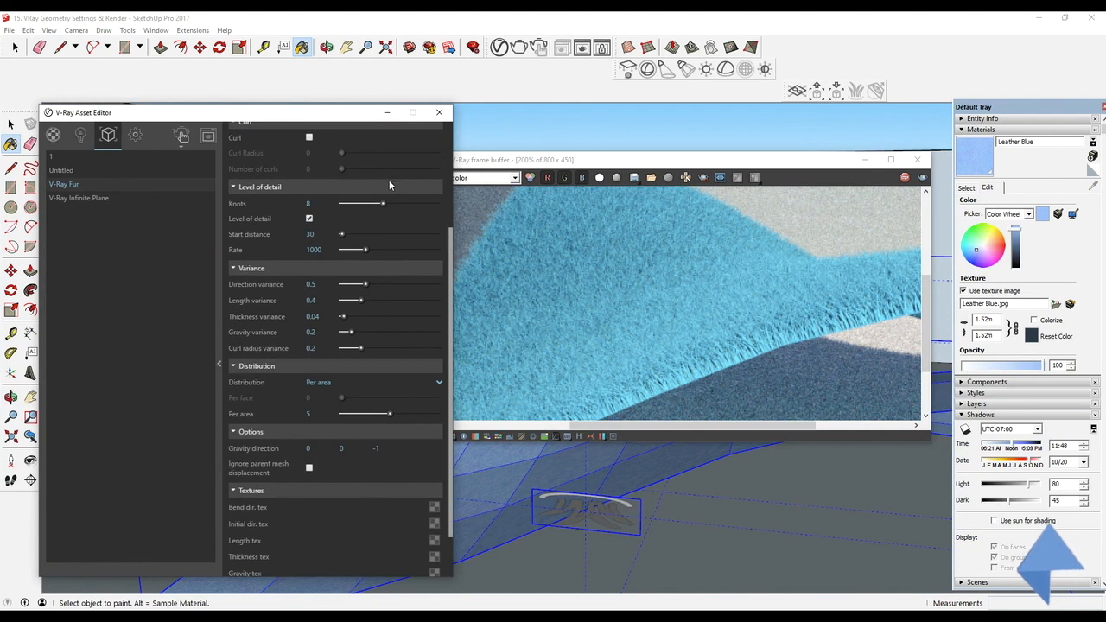
scroll(344, 164, "up", 5)
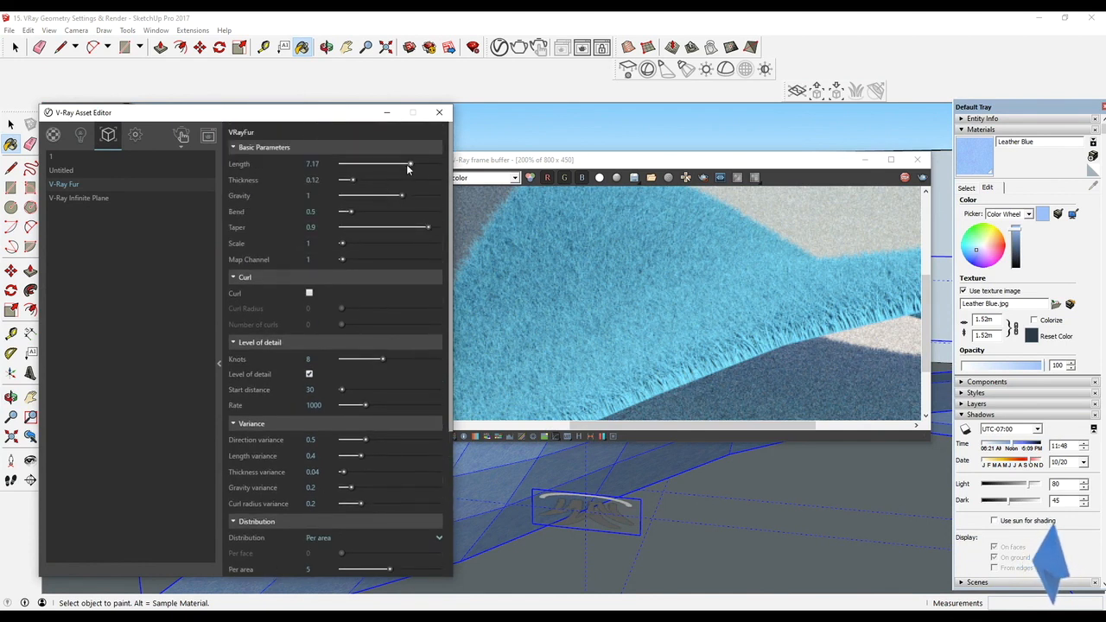
left_click_drag(431, 167, 449, 170)
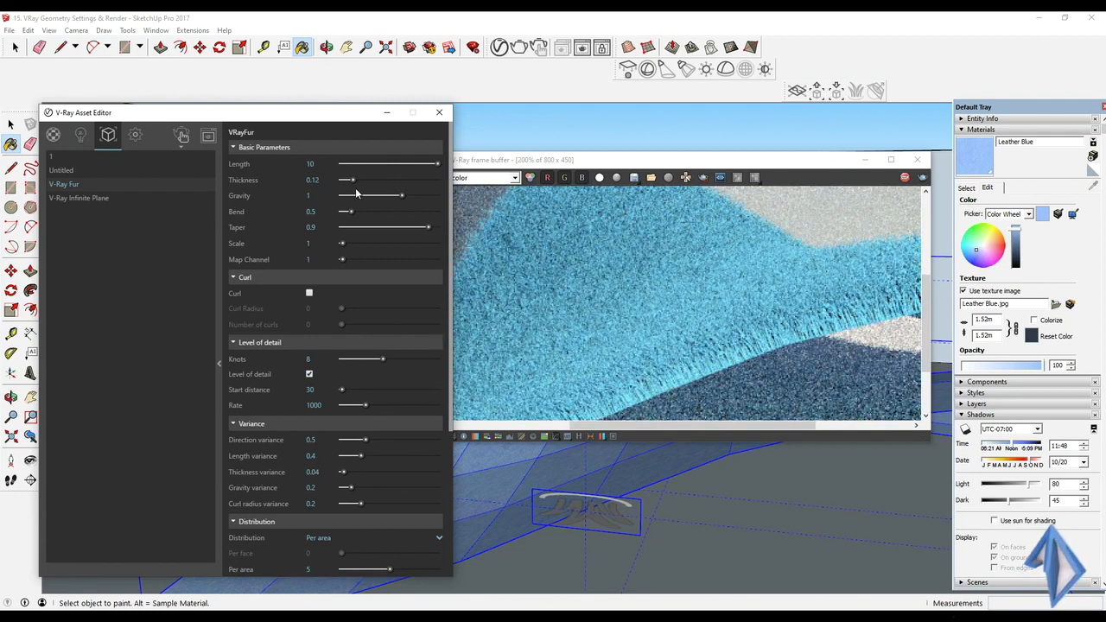
Test the fur thickness up to 1 and set it to 0.32, and try gravity at -4 and 4 before setting it to 1.
left_click_drag(353, 184, 390, 185)
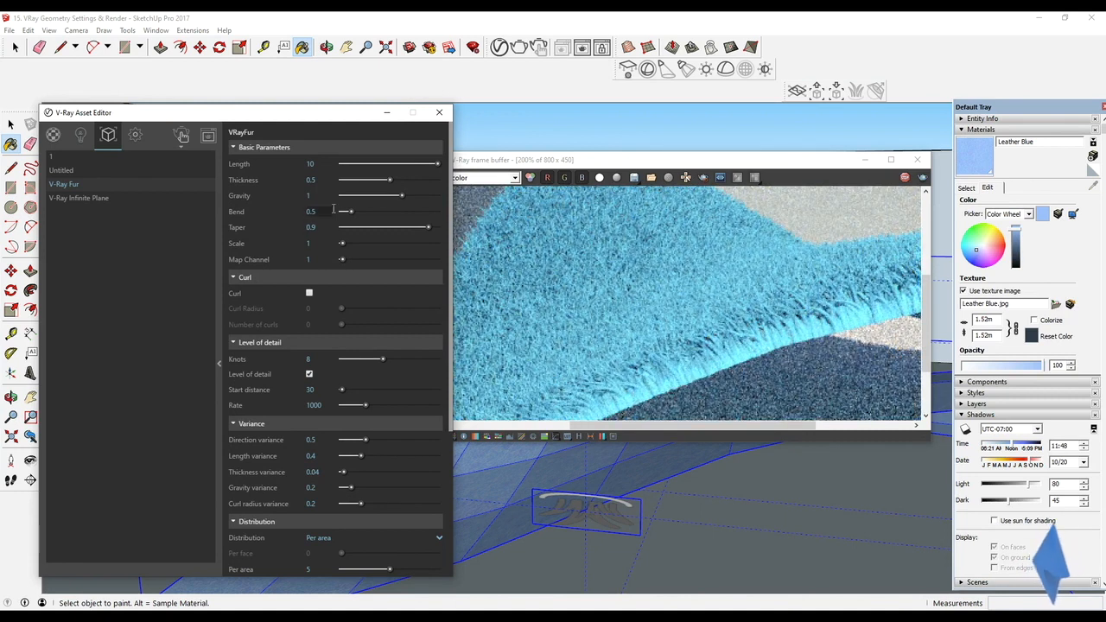
left_click_drag(392, 180, 458, 183)
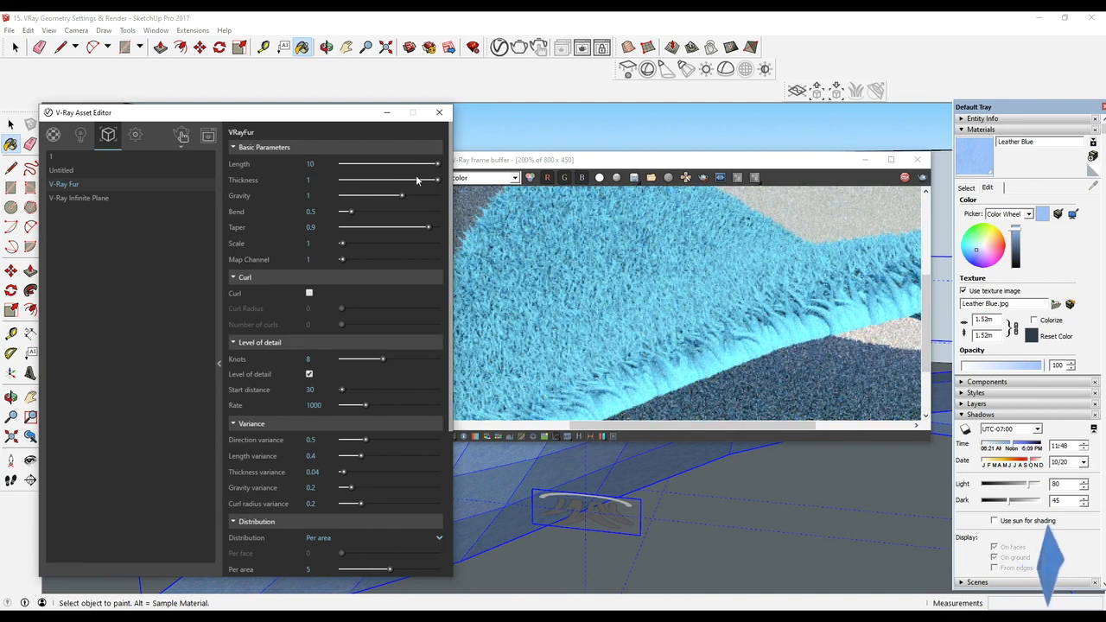
left_click_drag(405, 201, 341, 196)
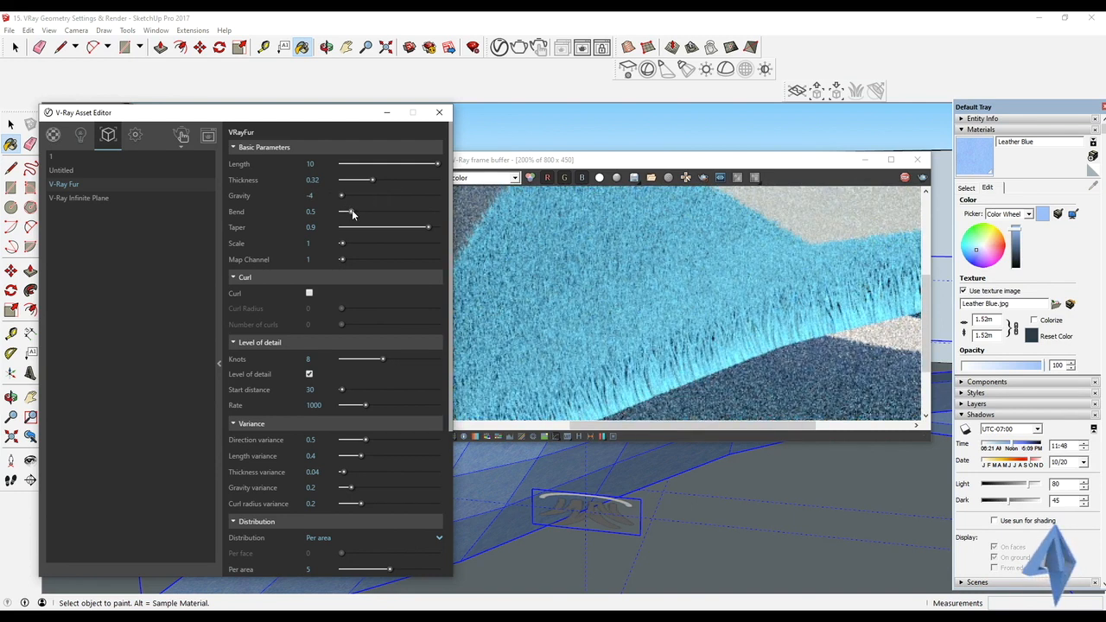
left_click_drag(343, 197, 460, 215)
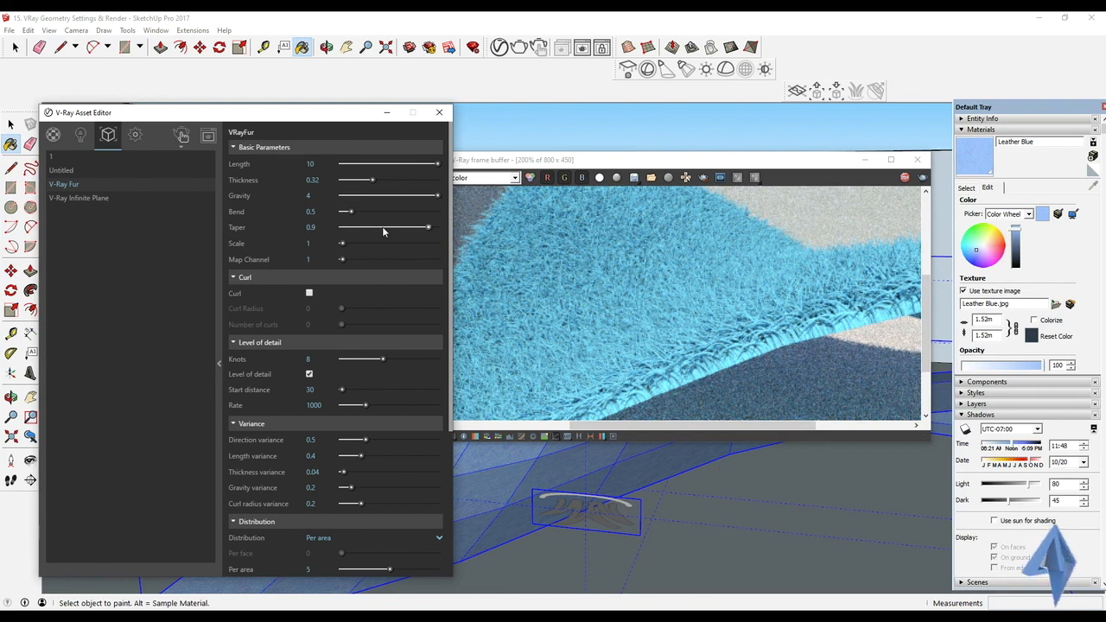
left_click_drag(678, 162, 697, 117)
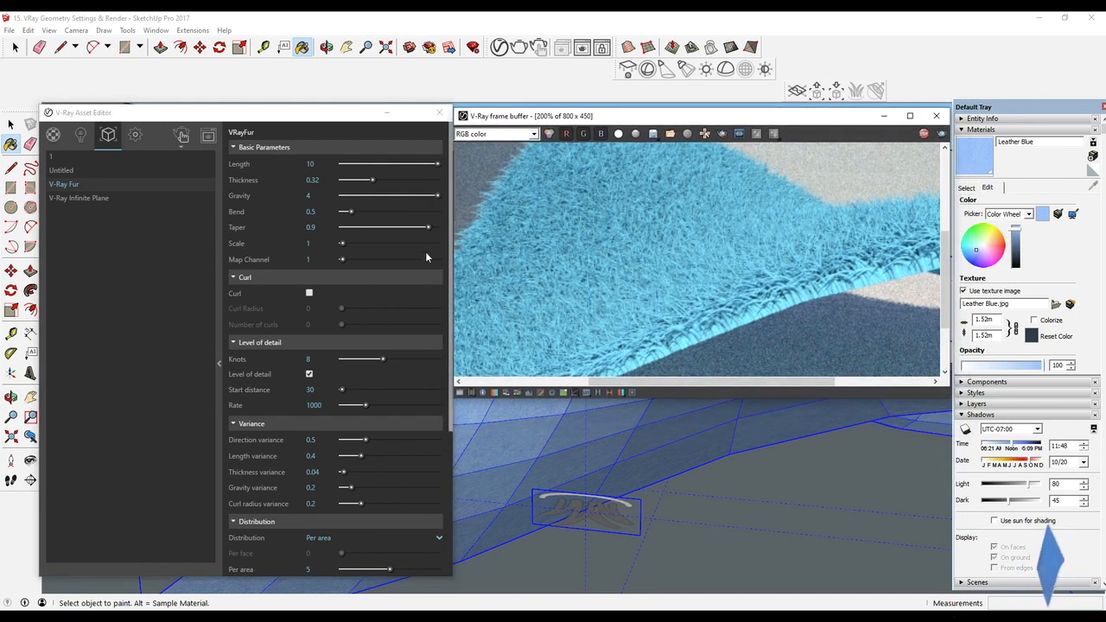
left_click(402, 197)
Raise the fur bend to 1.5 and on to 5, and shorten the fur length to 7.28.
left_click_drag(351, 221, 370, 215)
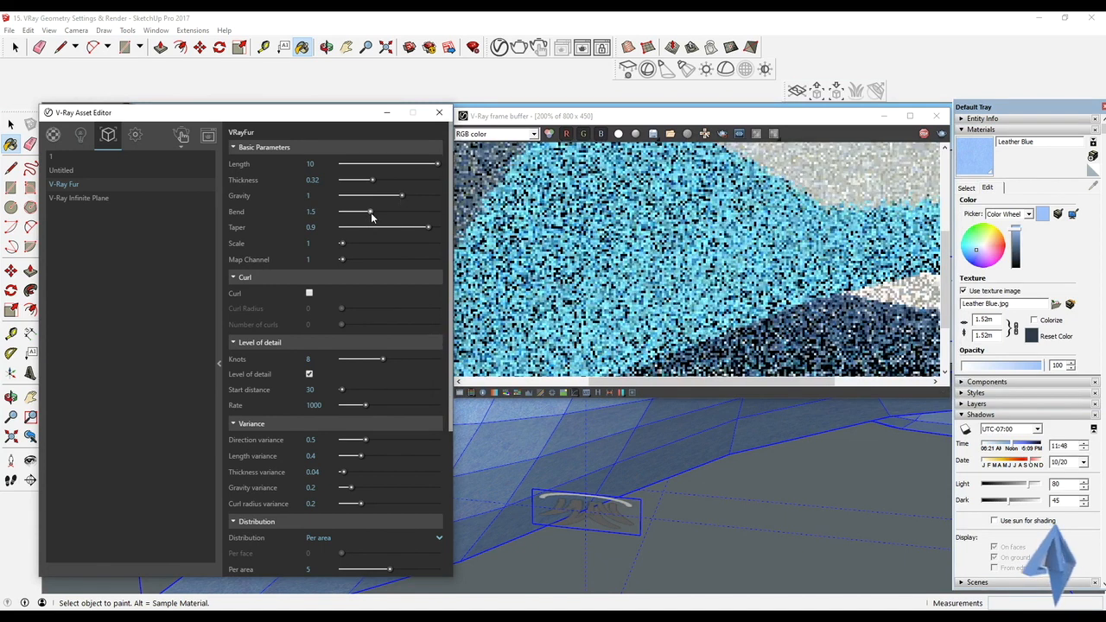
left_click_drag(371, 212, 464, 219)
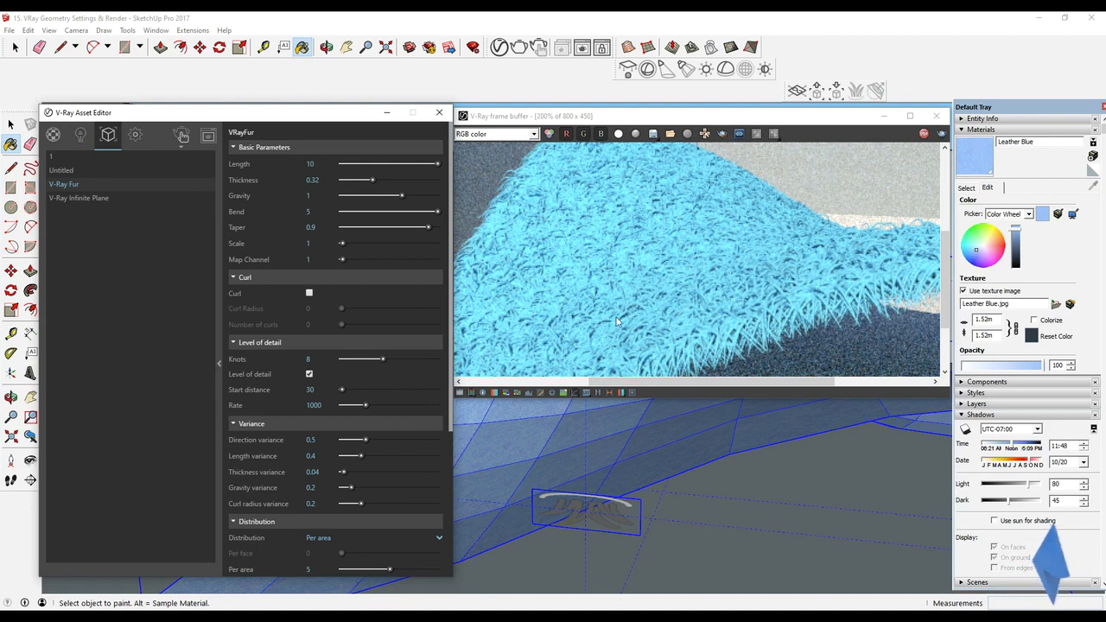
left_click_drag(426, 170, 414, 167)
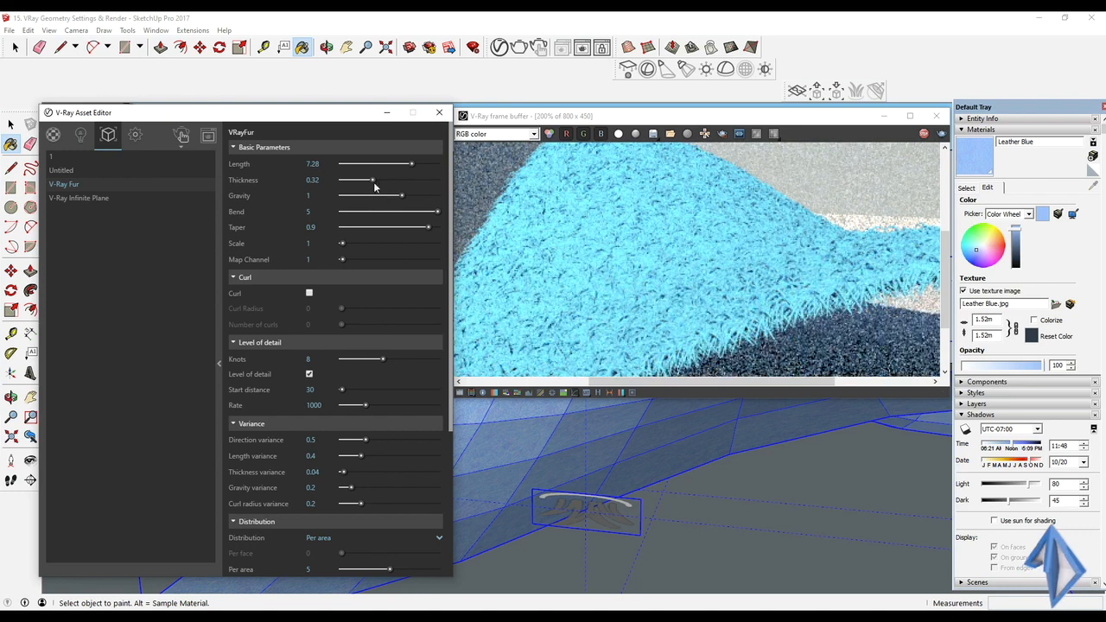
Try a V-Ray Fur scale of 36 and view the oversized strands from farther away in the render.
left_click_drag(342, 246, 376, 244)
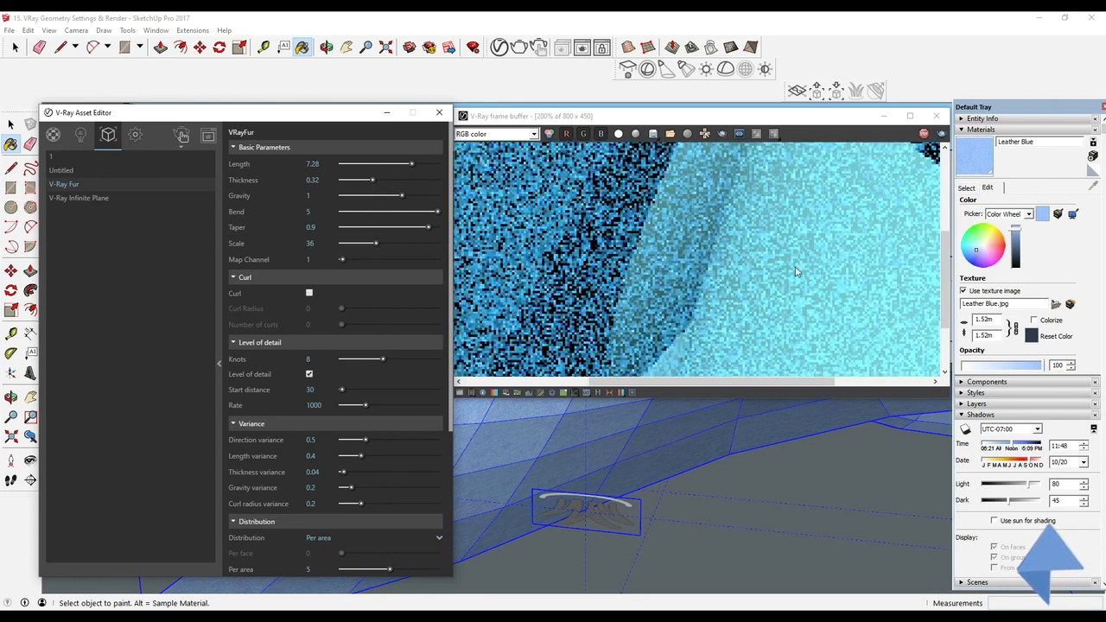
scroll(715, 300, "down", 3)
scroll(715, 299, "up", 1)
scroll(698, 453, "down", 1)
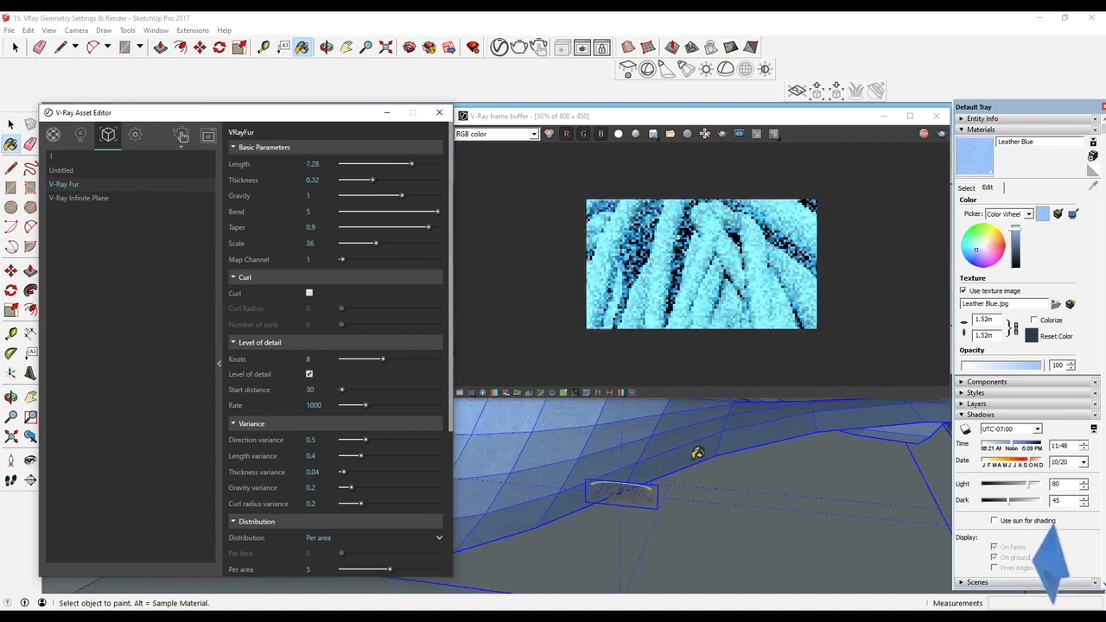
scroll(698, 453, "down", 6)
scroll(731, 504, "up", 3)
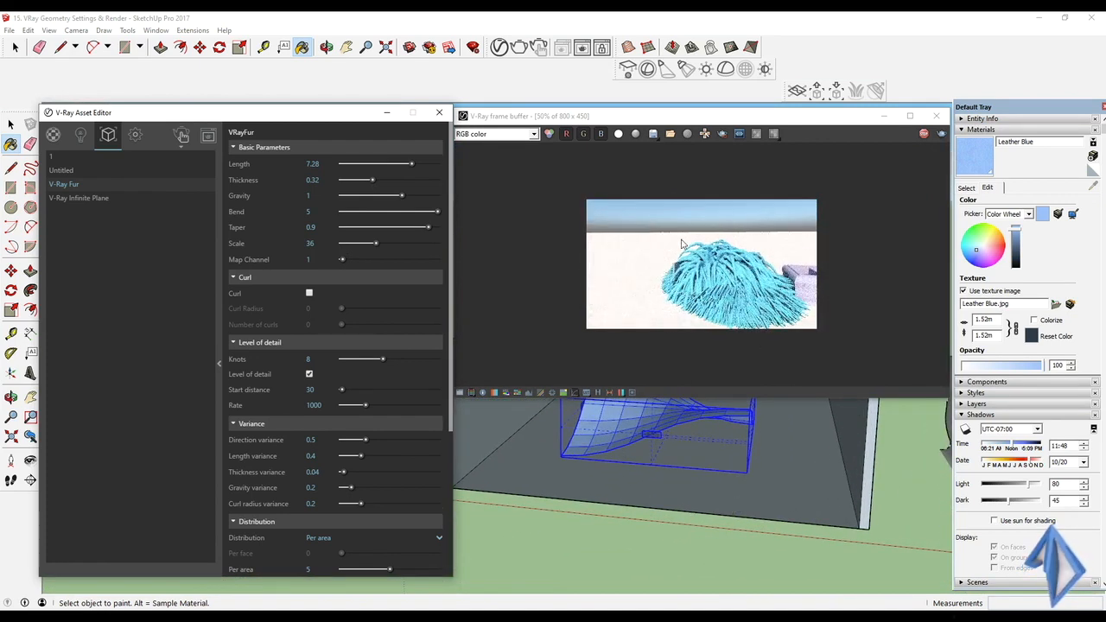
Reduce the fur scale to 6 and finally 2, with map channel 8 and gravity -1.
left_click_drag(373, 243, 348, 246)
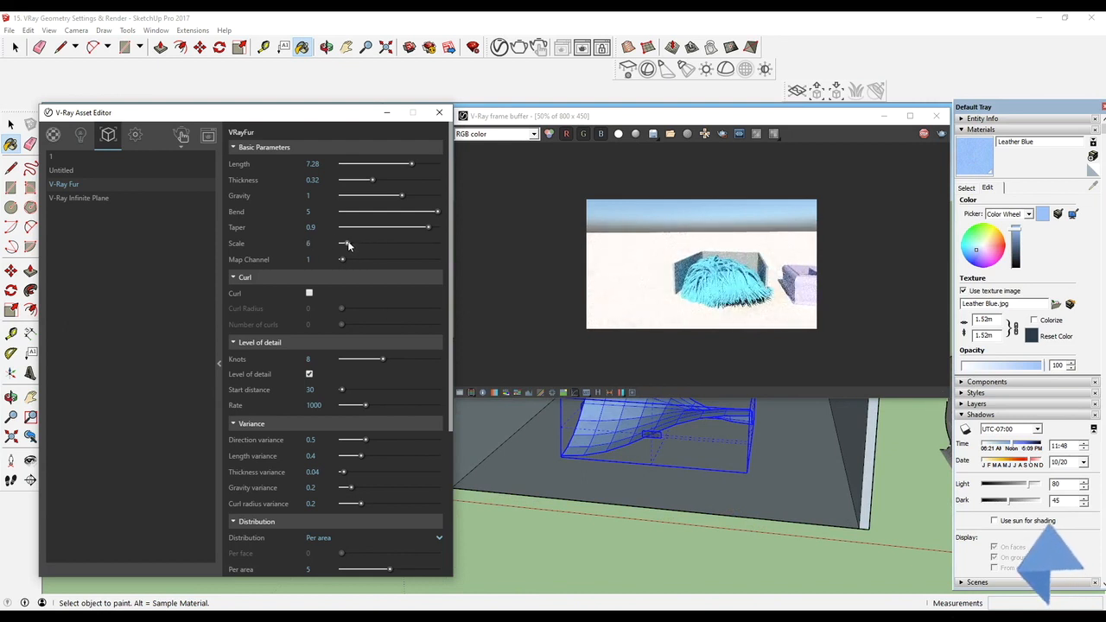
scroll(665, 499, "up", 1)
scroll(620, 404, "up", 3)
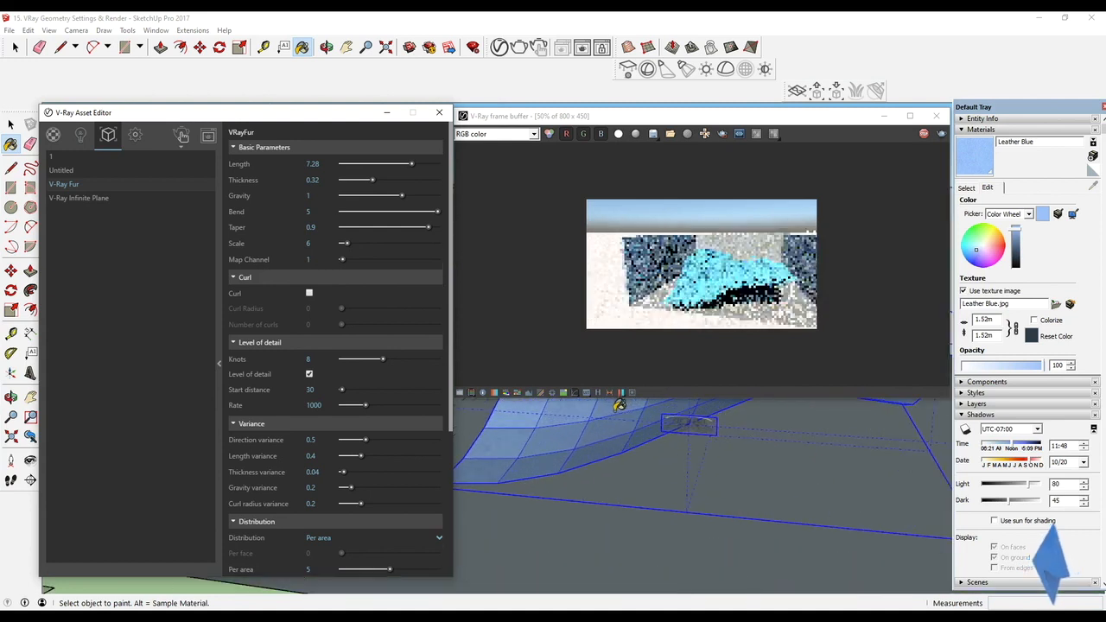
scroll(614, 422, "up", 2)
scroll(792, 296, "up", 2)
scroll(754, 298, "down", 1)
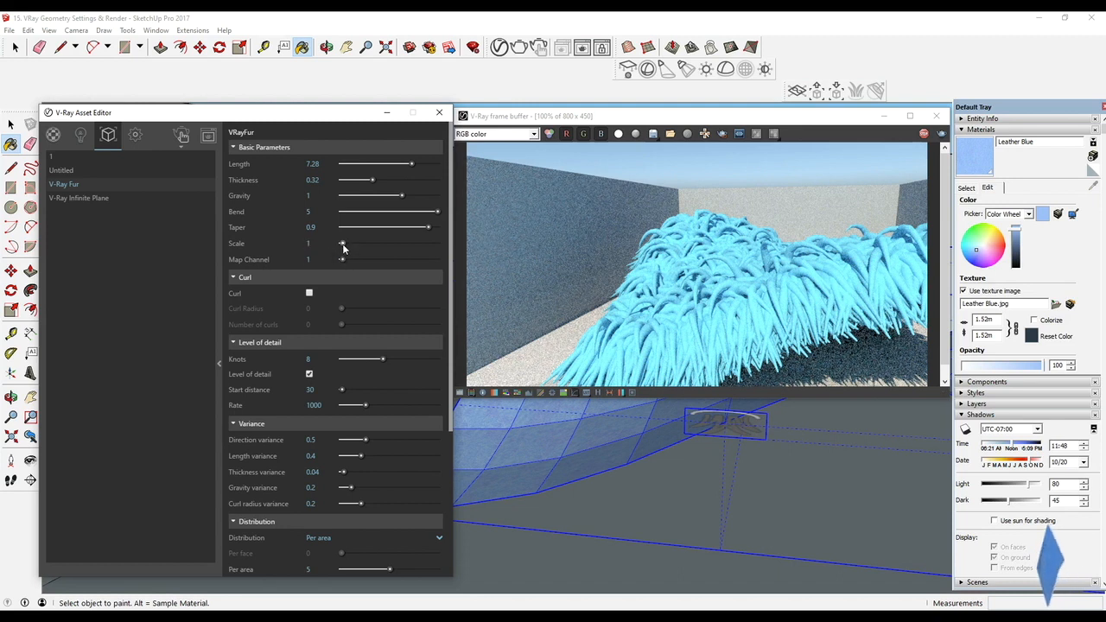
left_click_drag(343, 248, 344, 248)
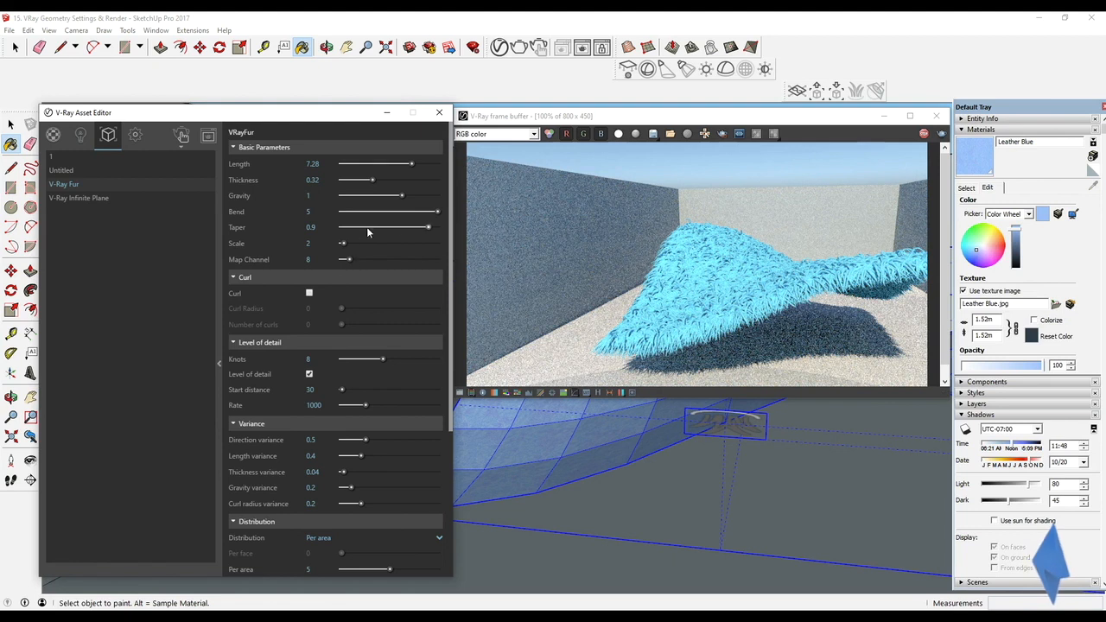
left_click_drag(386, 195, 377, 196)
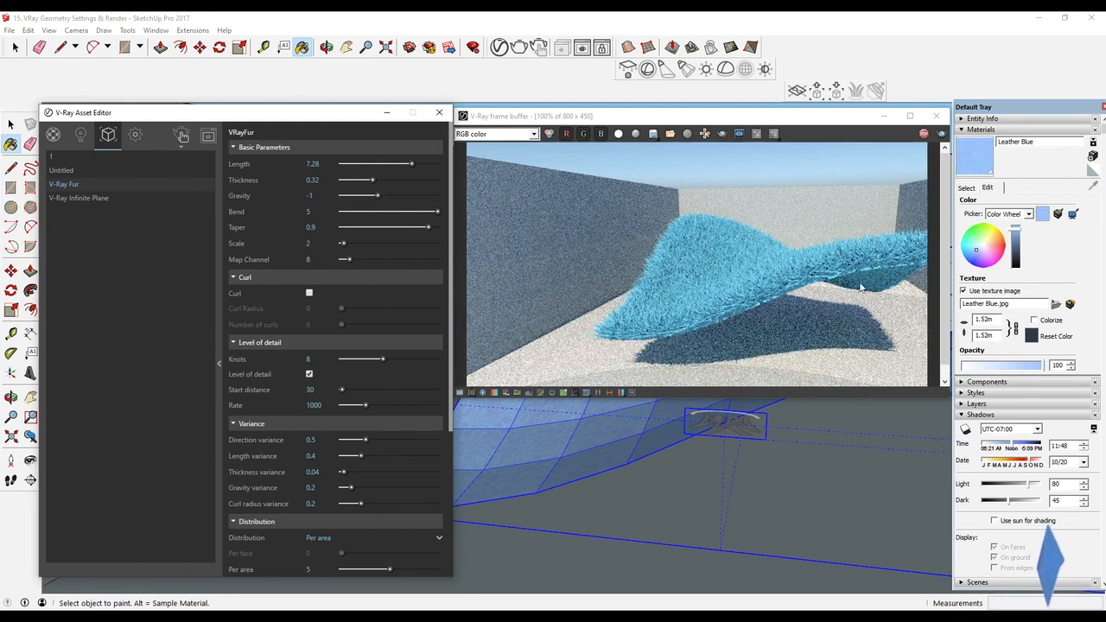
Enable Curl for the V-Ray Fur, with a curl radius of 0.6 and 5.8 curls.
left_click(309, 293)
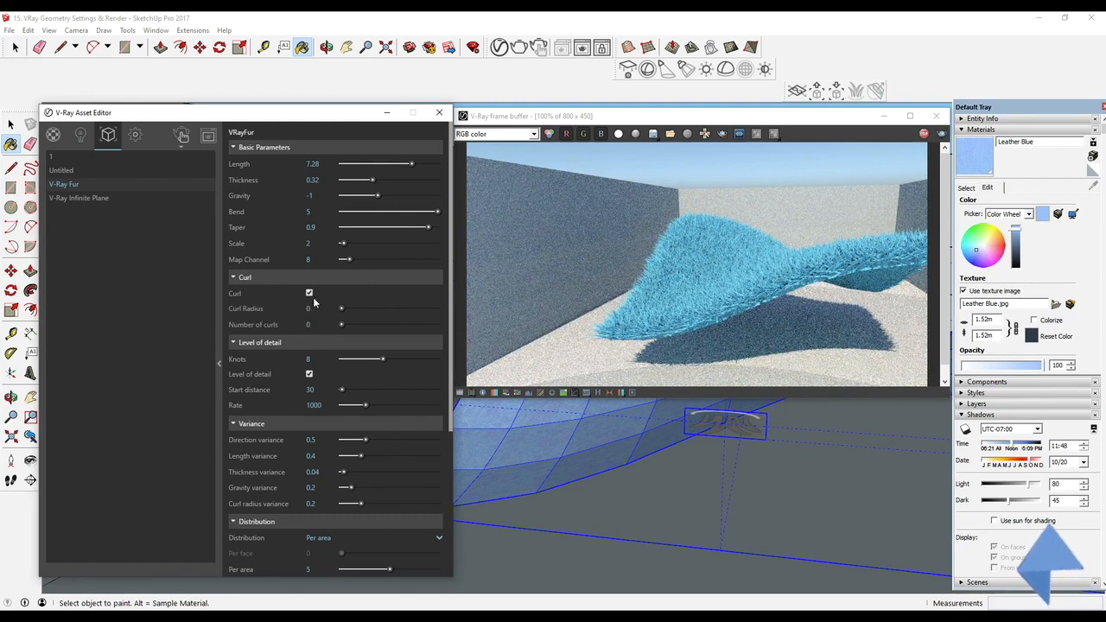
scroll(707, 307, "up", 2)
scroll(708, 307, "down", 1)
left_click_drag(350, 311, 395, 312)
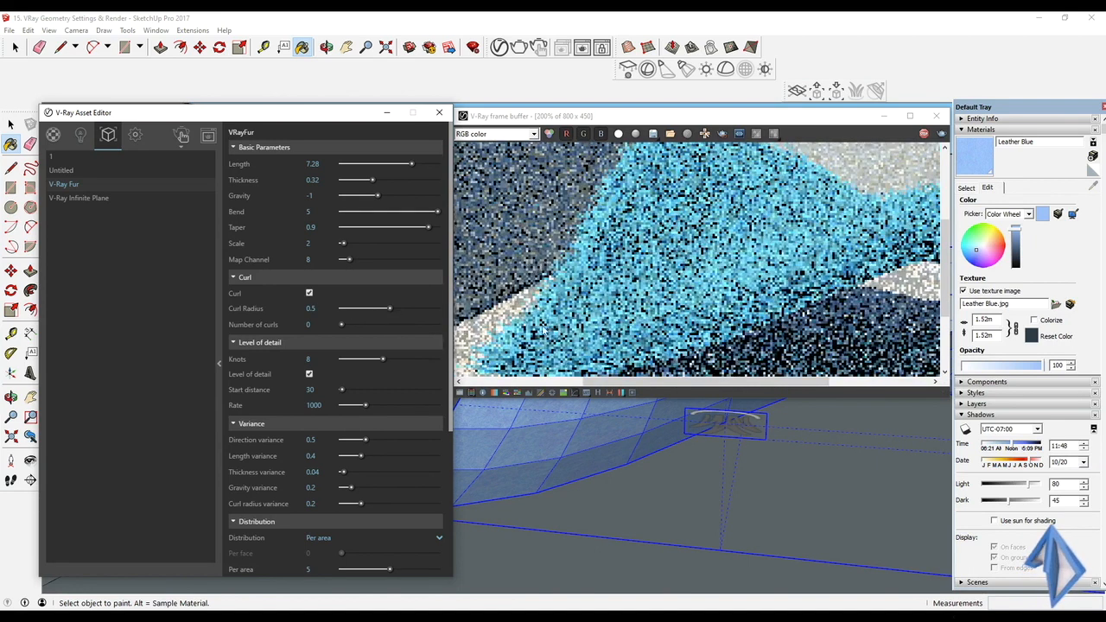
left_click(393, 309)
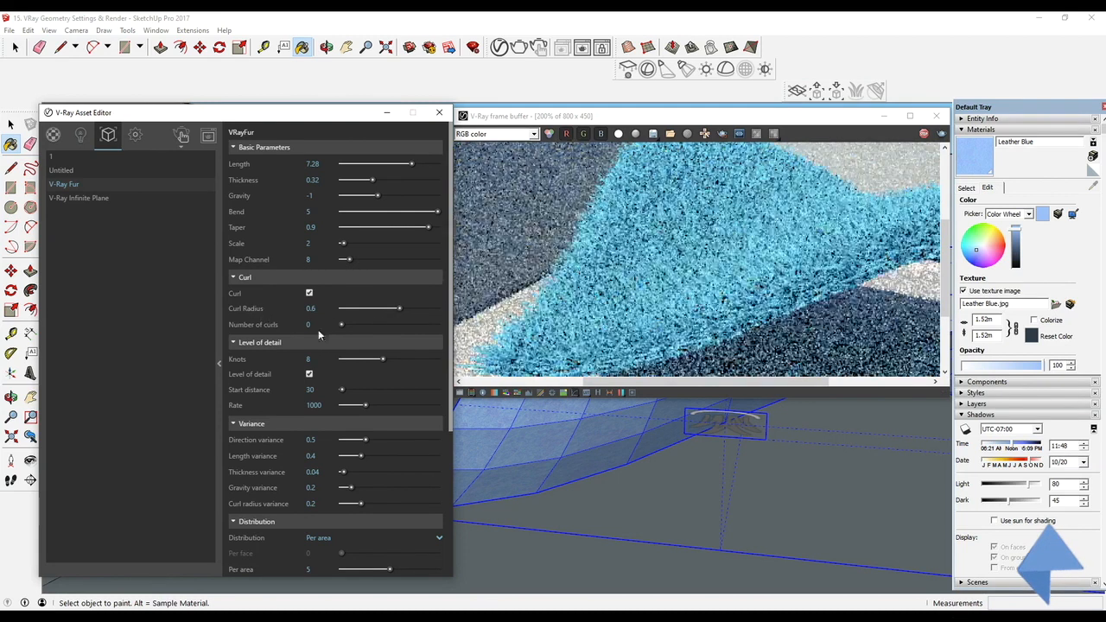
left_click_drag(342, 325, 352, 329)
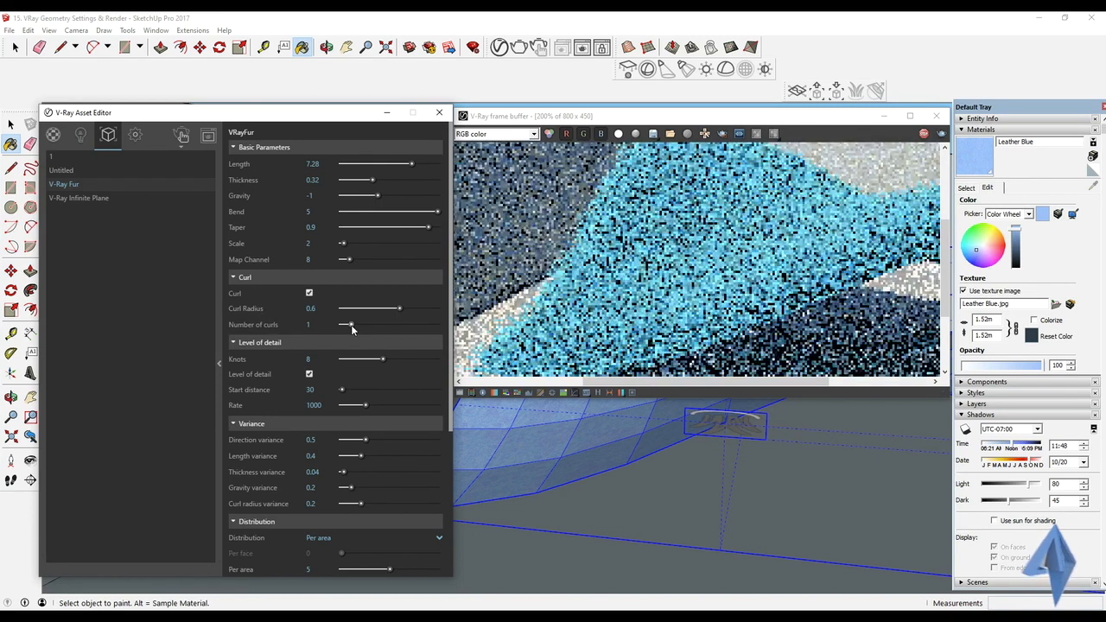
left_click_drag(352, 329, 399, 326)
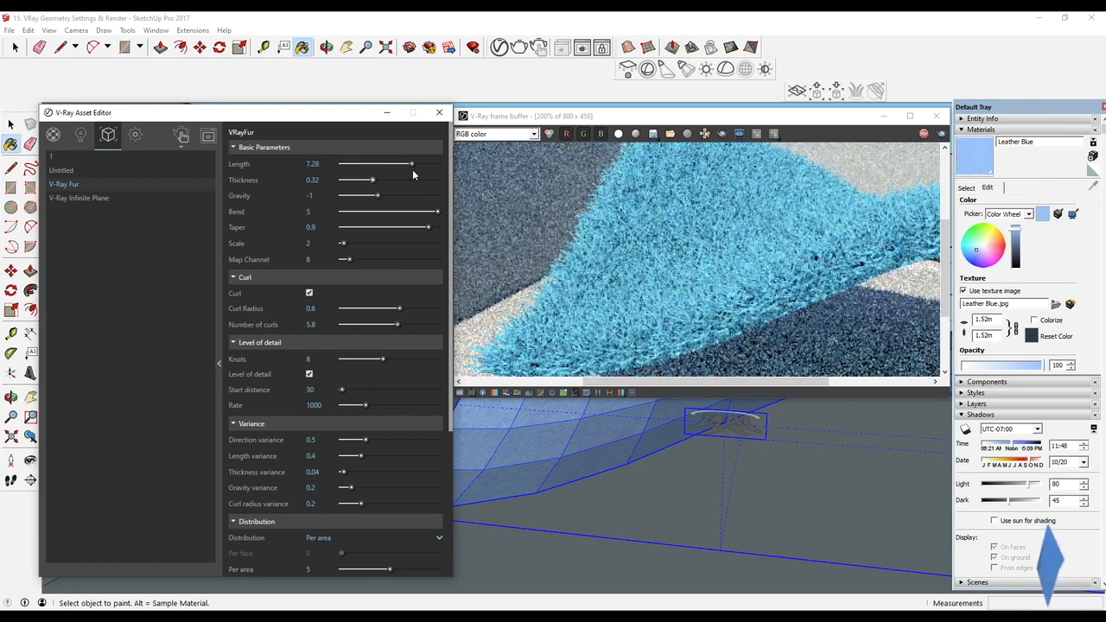
Adjust the curled fur to length 10, thickness 0.12, curl radius 1 and gravity 0.5.
left_click_drag(418, 165, 450, 165)
left_click_drag(371, 181, 354, 183)
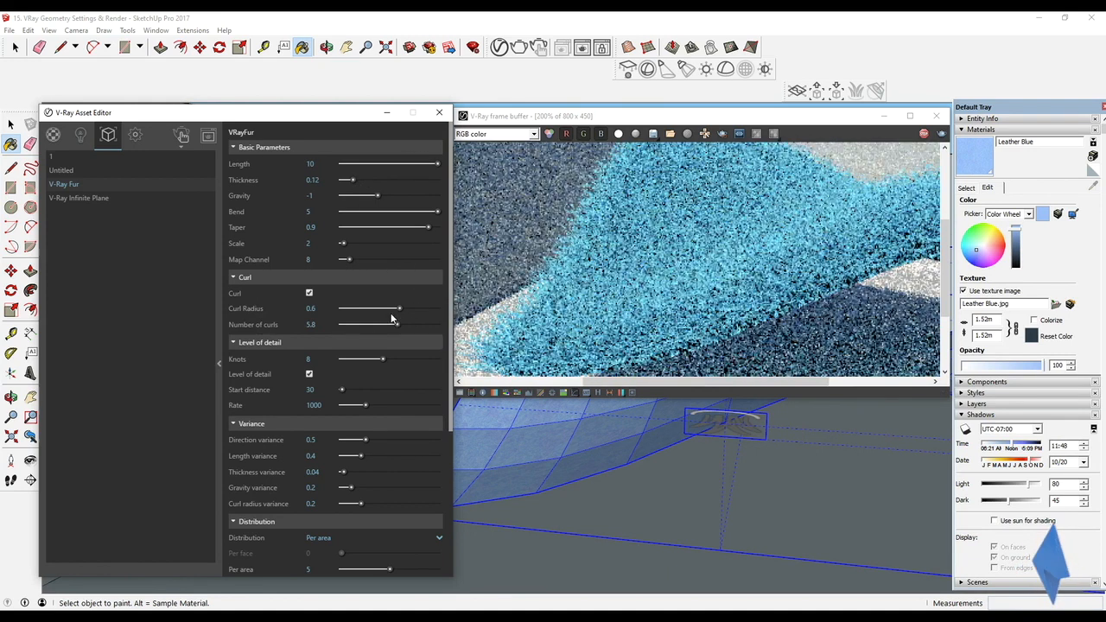
left_click_drag(400, 309, 439, 313)
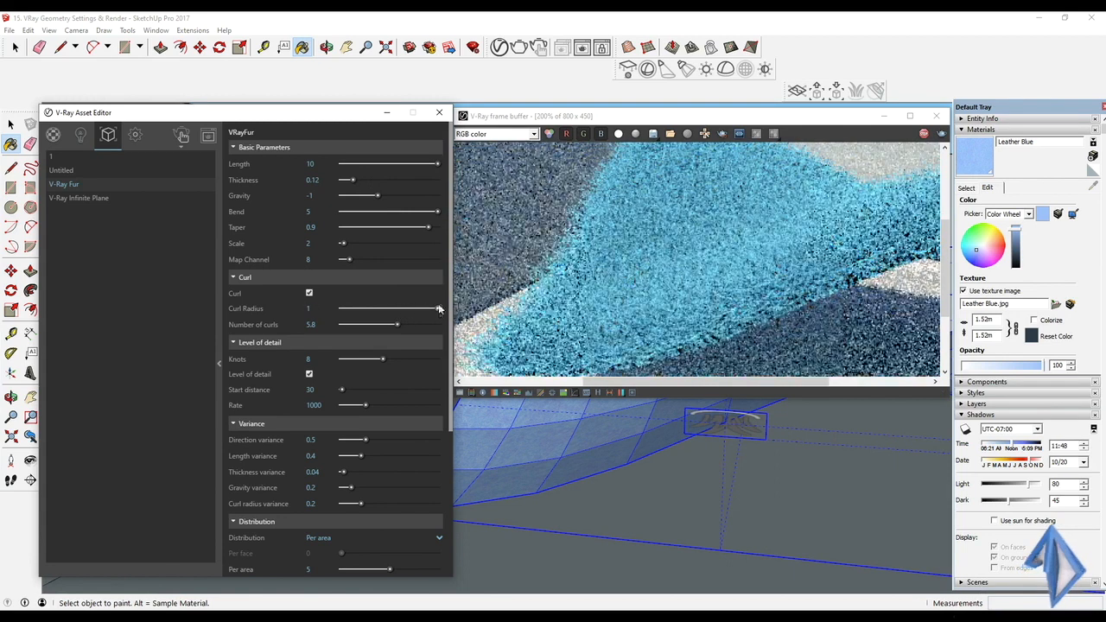
left_click_drag(383, 200, 397, 200)
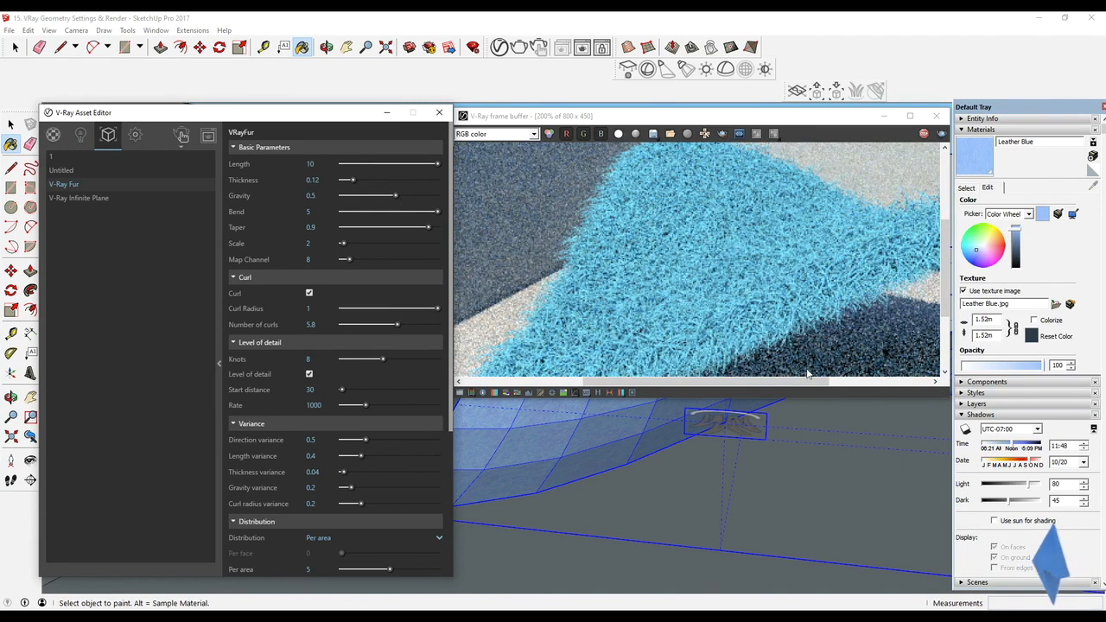
Set the fur's number of curls to 10, with bend 1 and taper 0.2, and view the whole surface in the render.
scroll(606, 347, "down", 2)
mouse_move(647, 415)
middle_mouse_down()
mouse_move(655, 409)
mouse_move(652, 421)
middle_mouse_up()
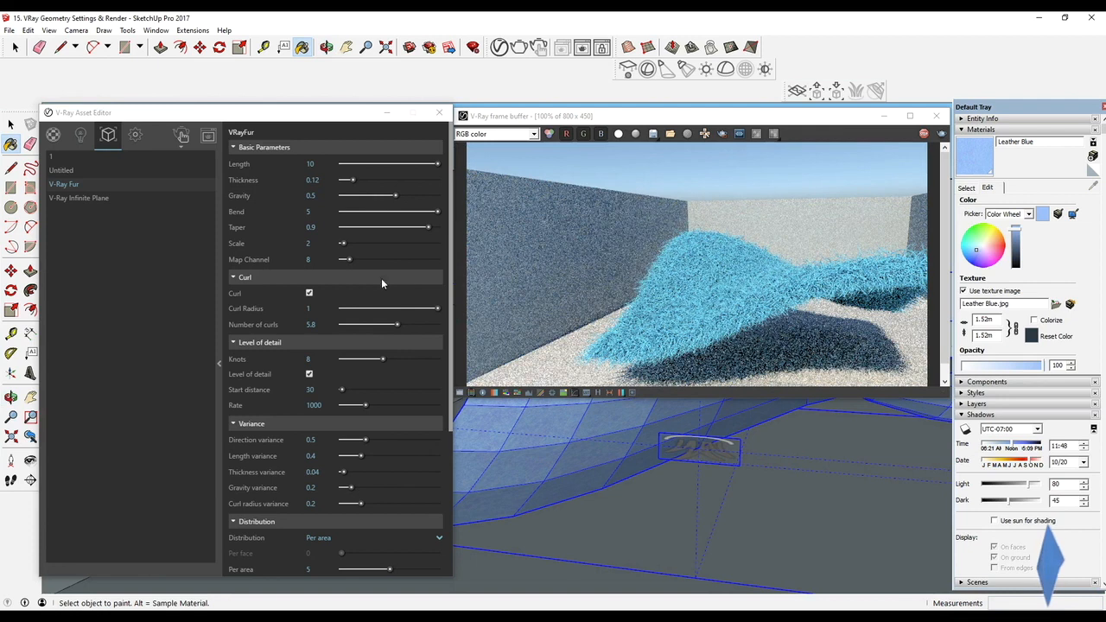
left_click_drag(397, 324, 448, 326)
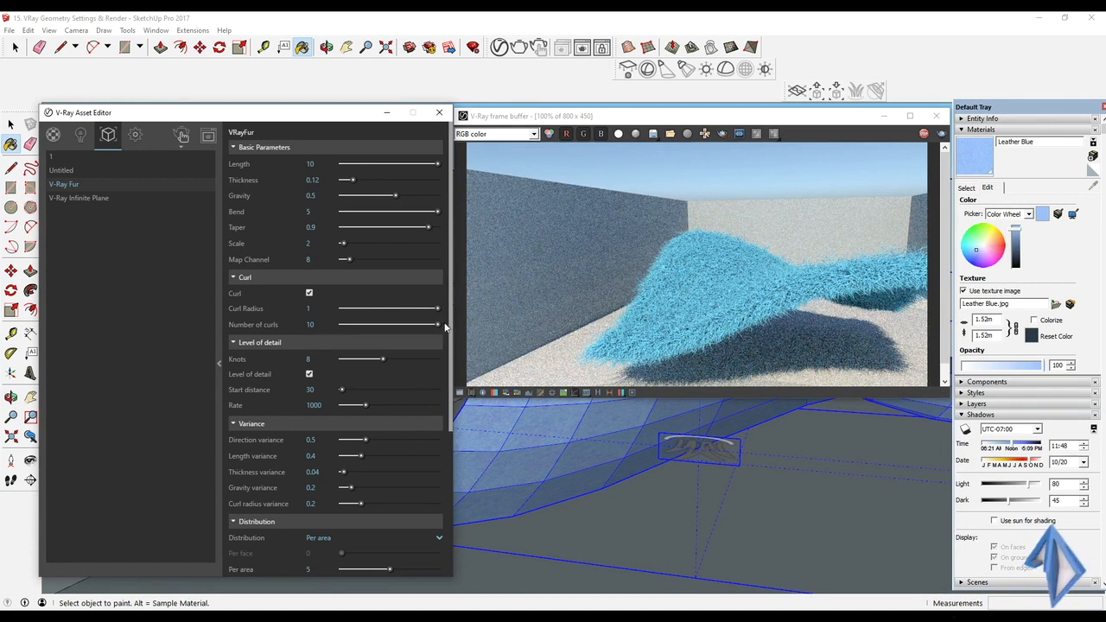
left_click_drag(436, 211, 362, 211)
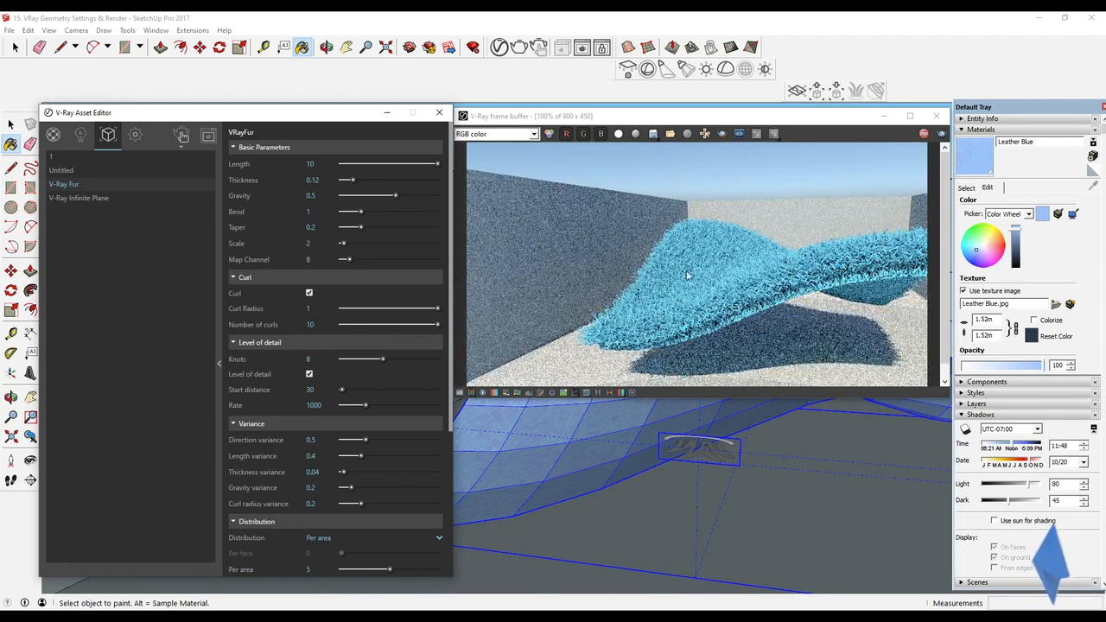
Switch the fur's curl radius between 0 and 1 twice, comparing straight and curled strands close up in the render.
left_click_drag(416, 316, 327, 317)
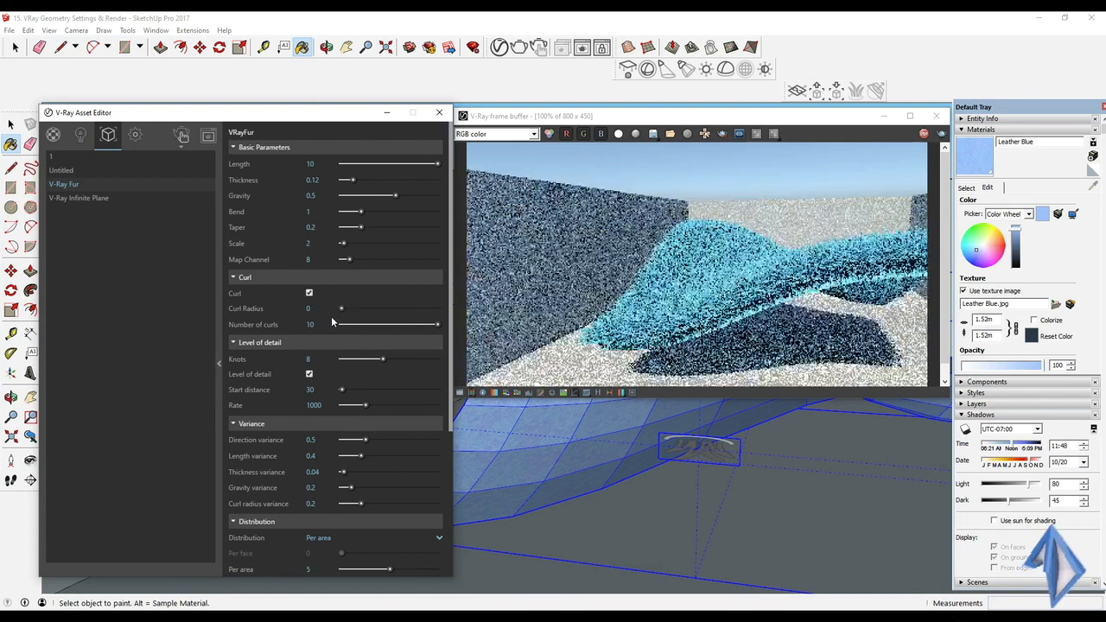
left_click_drag(343, 309, 502, 309)
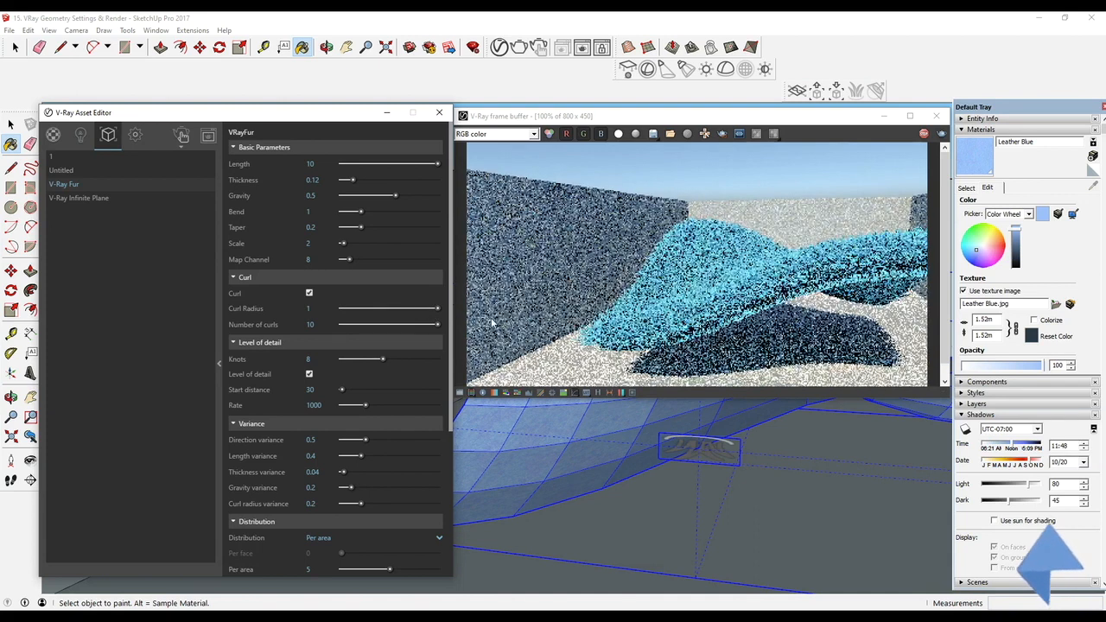
scroll(754, 317, "up", 1)
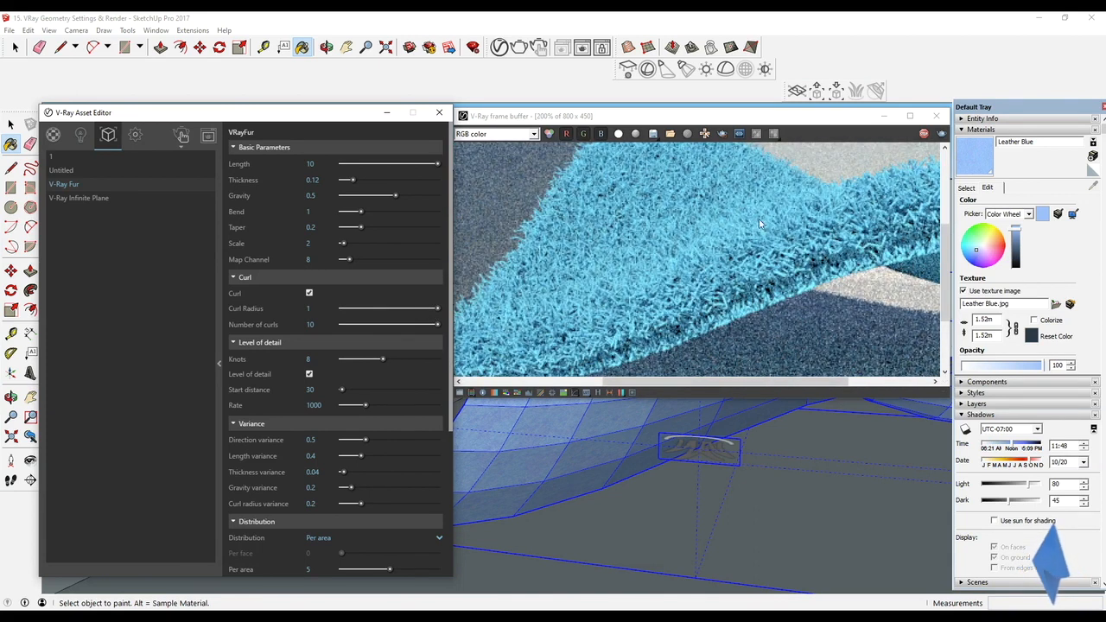
left_click_drag(437, 308, 330, 319)
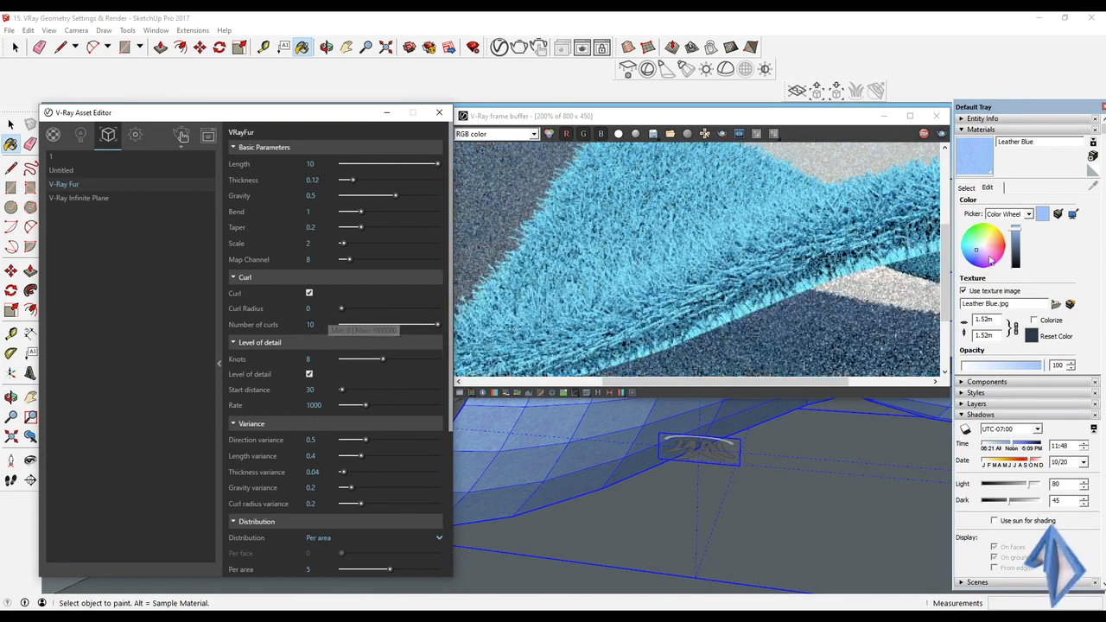
left_click_drag(353, 309, 486, 312)
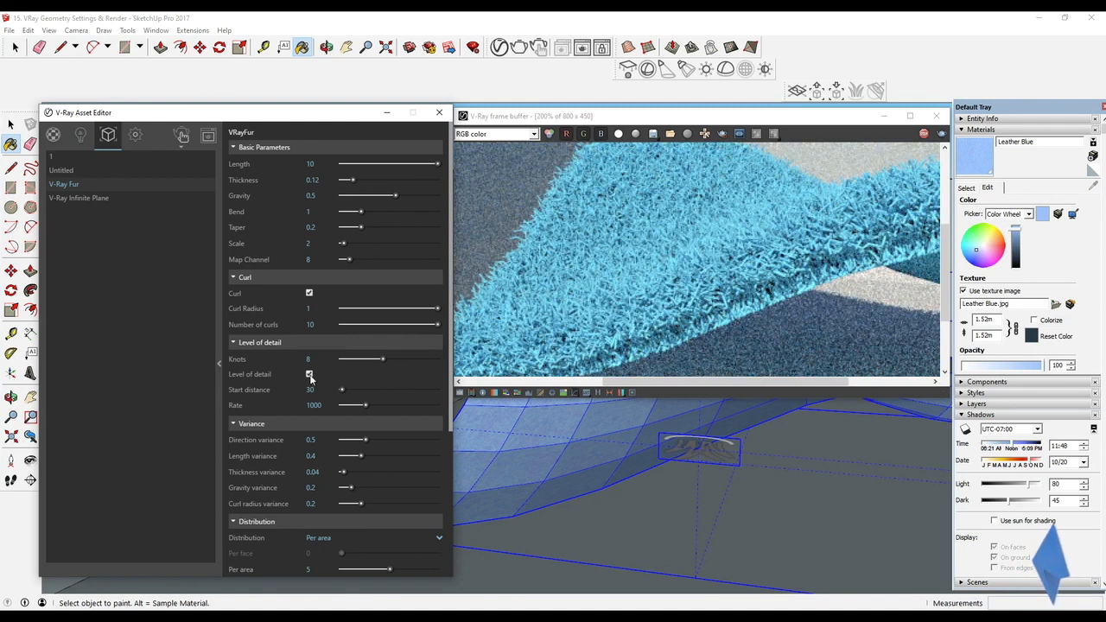
Set the fur's knots to 16 and view the whole curled surface in the render.
left_click_drag(390, 362, 431, 359)
scroll(759, 286, "down", 2)
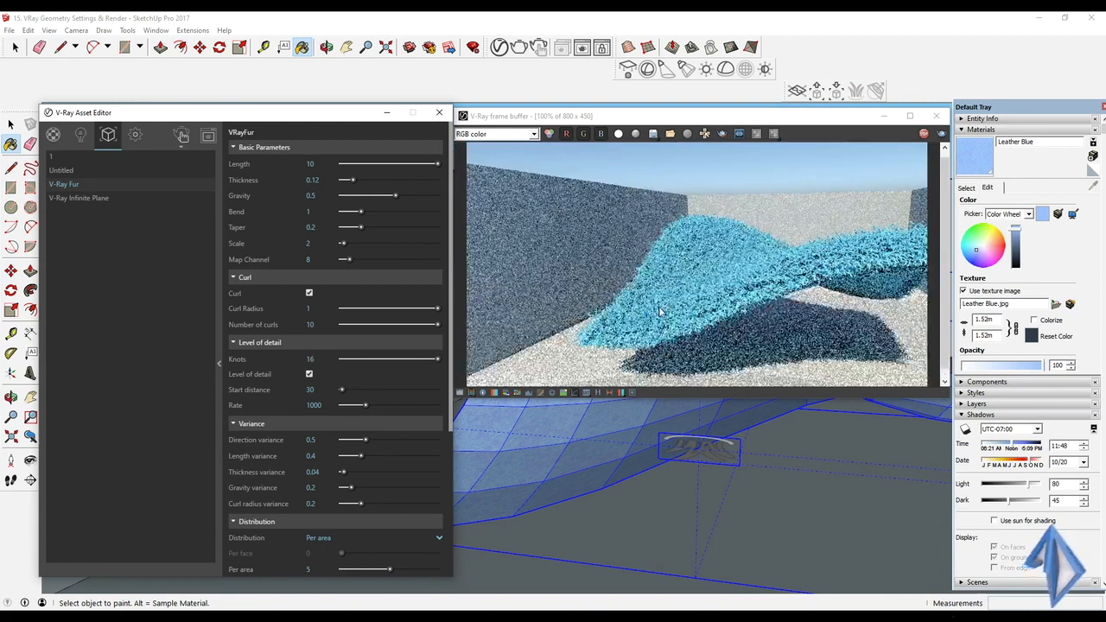
scroll(761, 286, "up", 1)
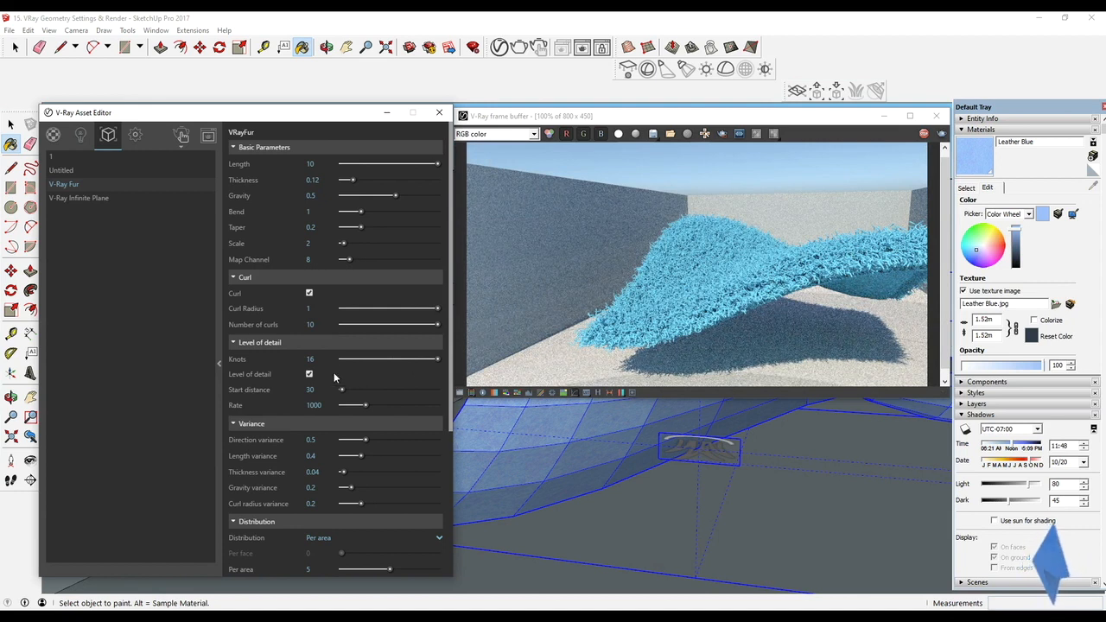
Turn the fur's level of detail off and on again, with a start distance of 139.
left_click(310, 374)
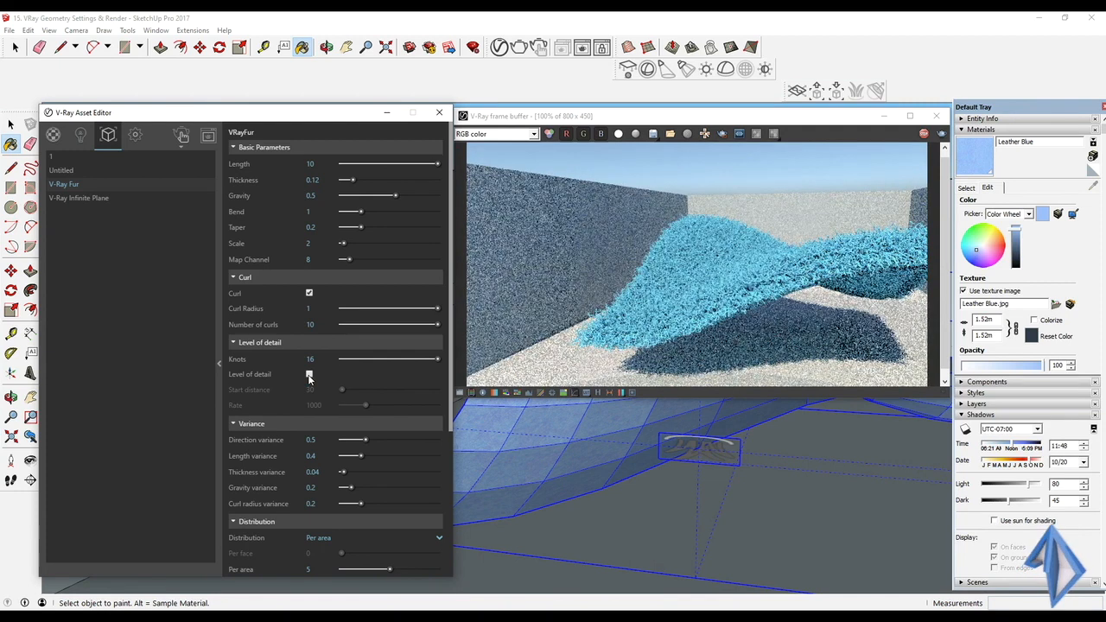
left_click(310, 374)
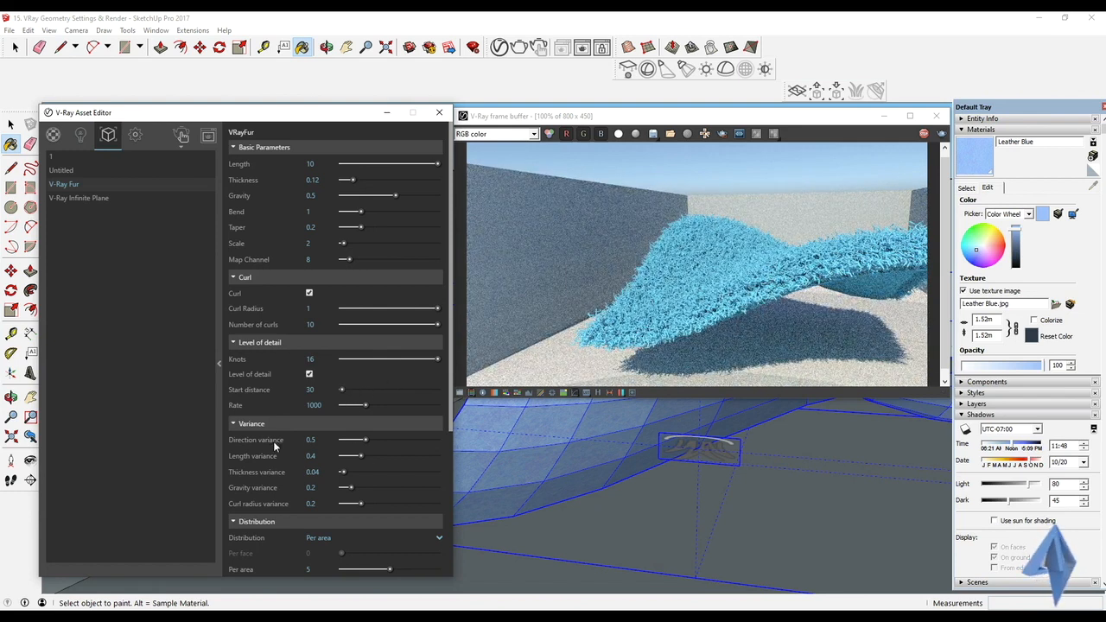
mouse_move(348, 389)
left_mouse_down()
mouse_move(397, 393)
mouse_move(345, 394)
left_mouse_up()
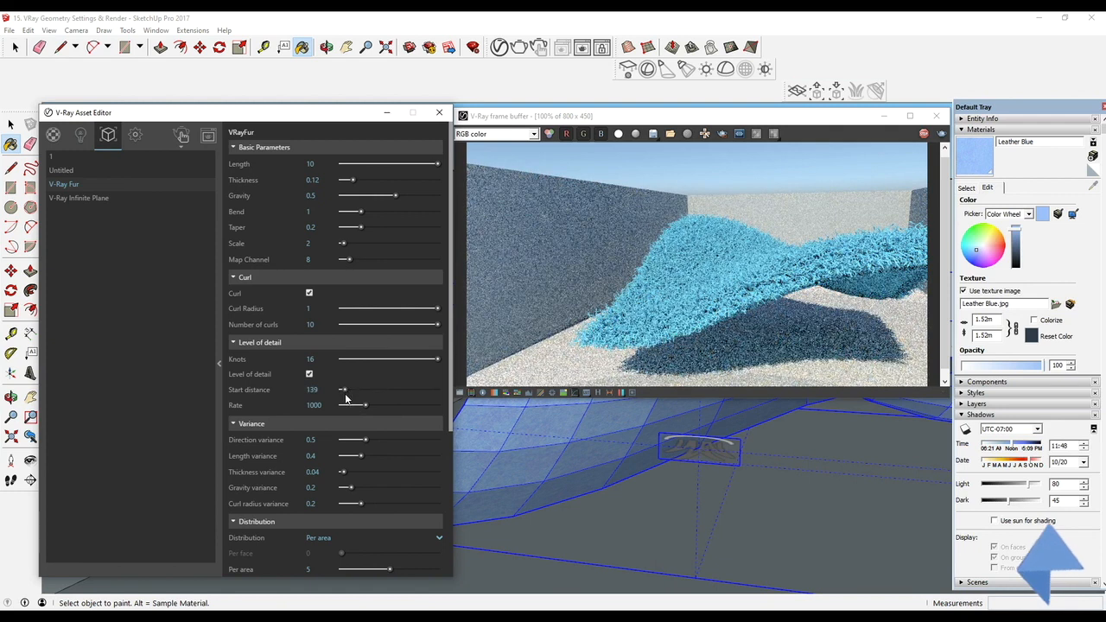
Collapse the fur's Level of detail, Variance, Distribution, Options, Textures and Curl parameter groups, leaving only Basic Parameters expanded.
left_click(234, 340)
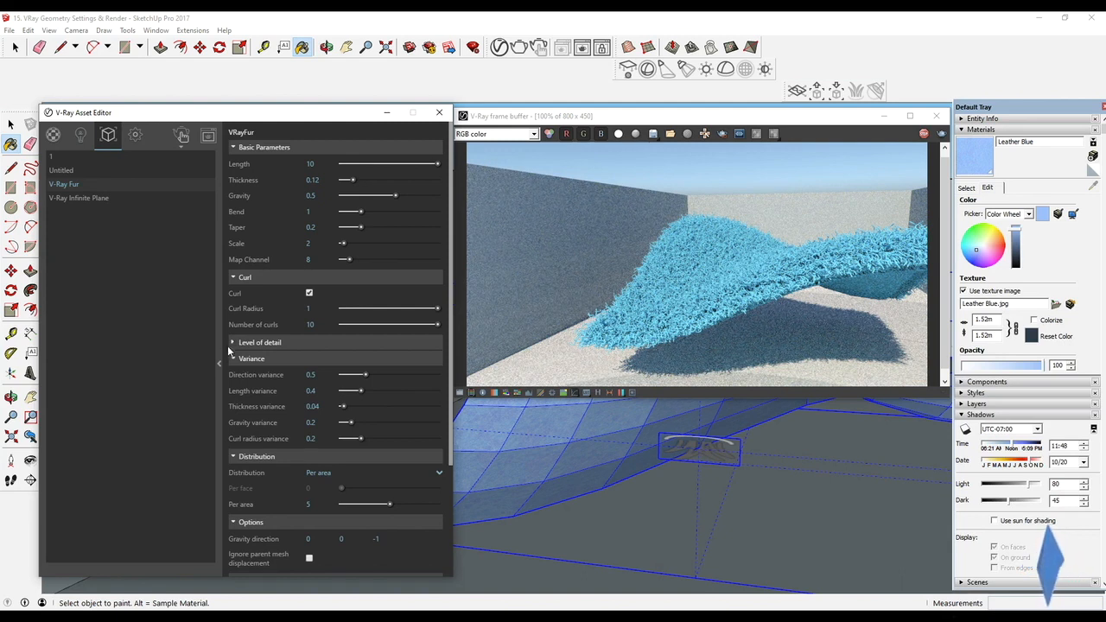
left_click(234, 359)
left_click(233, 375)
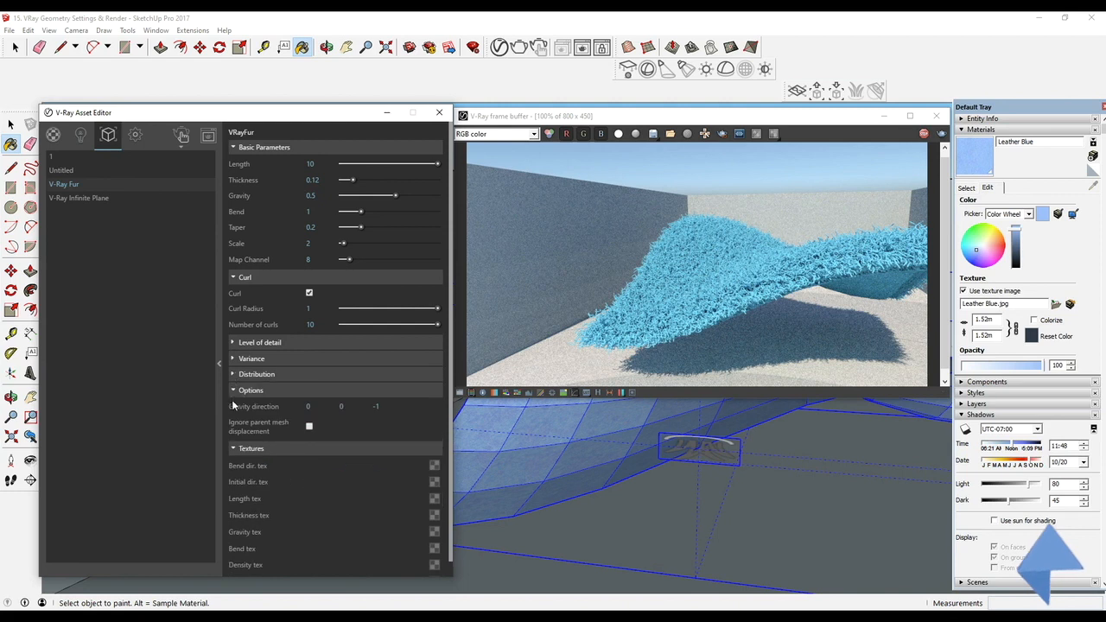
left_click(232, 390)
left_click(233, 406)
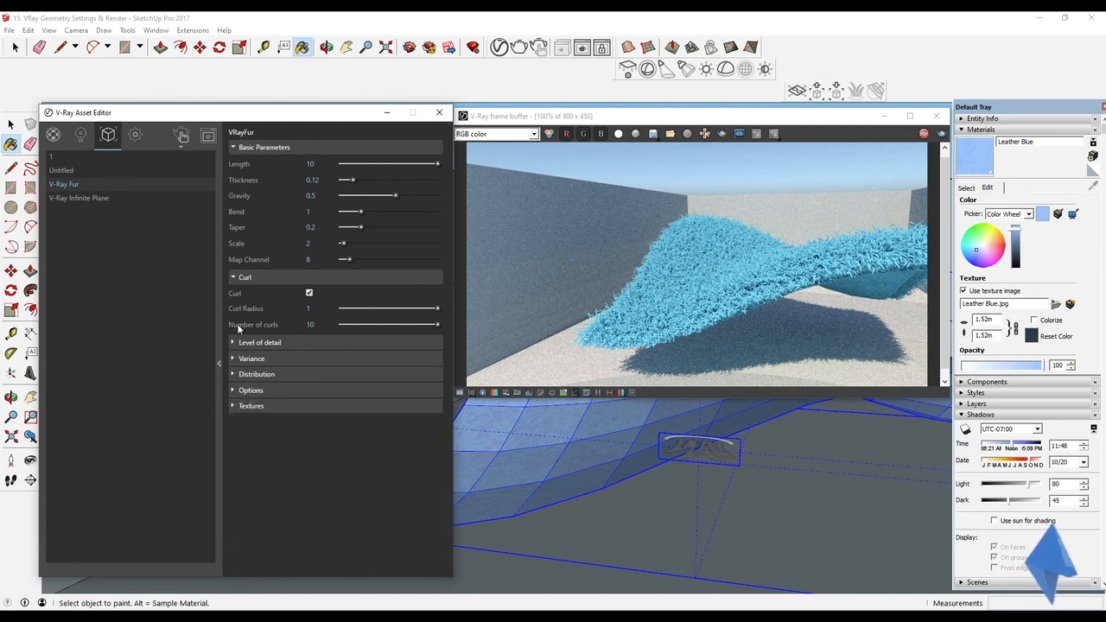
left_click(232, 277)
Examine the curled fur surface from above in the model and the interactive render.
mouse_move(609, 416)
middle_mouse_down()
mouse_move(630, 452)
mouse_move(644, 444)
mouse_move(680, 505)
mouse_move(857, 425)
mouse_move(741, 465)
mouse_move(683, 446)
mouse_move(634, 539)
mouse_move(649, 521)
mouse_move(631, 481)
mouse_move(635, 526)
mouse_move(637, 509)
mouse_move(620, 520)
mouse_move(630, 491)
middle_mouse_up()
scroll(848, 428, "up", 5)
scroll(683, 446, "down", 4)
scroll(630, 479, "down", 6)
scroll(637, 509, "up", 3)
scroll(631, 489, "up", 3)
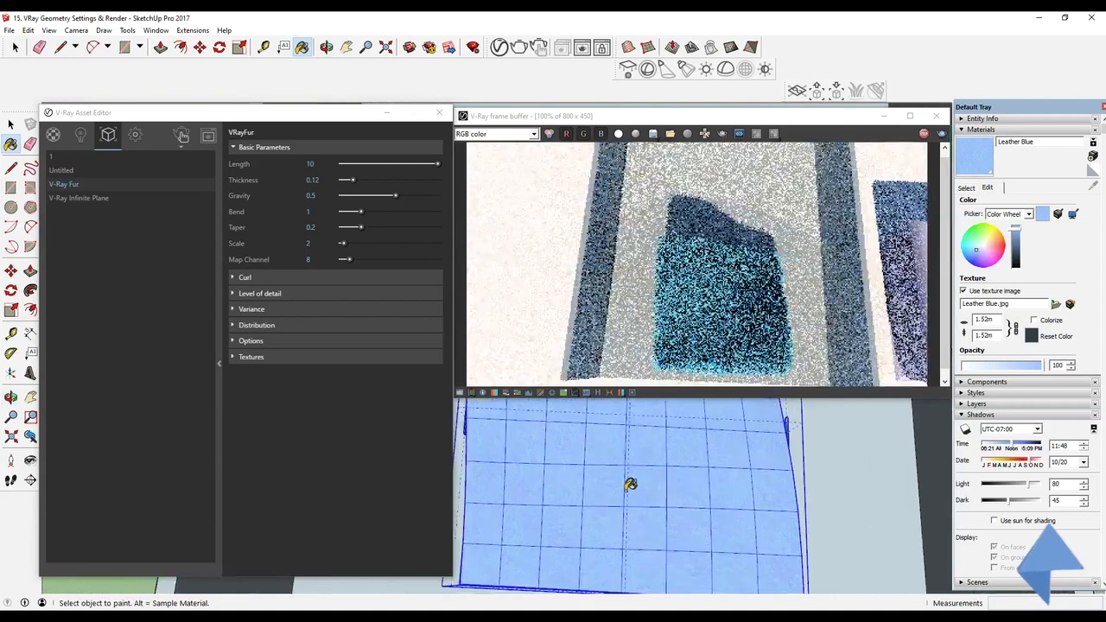
scroll(630, 484, "up", 1)
scroll(631, 474, "down", 2)
left_click(709, 311)
scroll(722, 288, "up", 2)
scroll(721, 286, "down", 2)
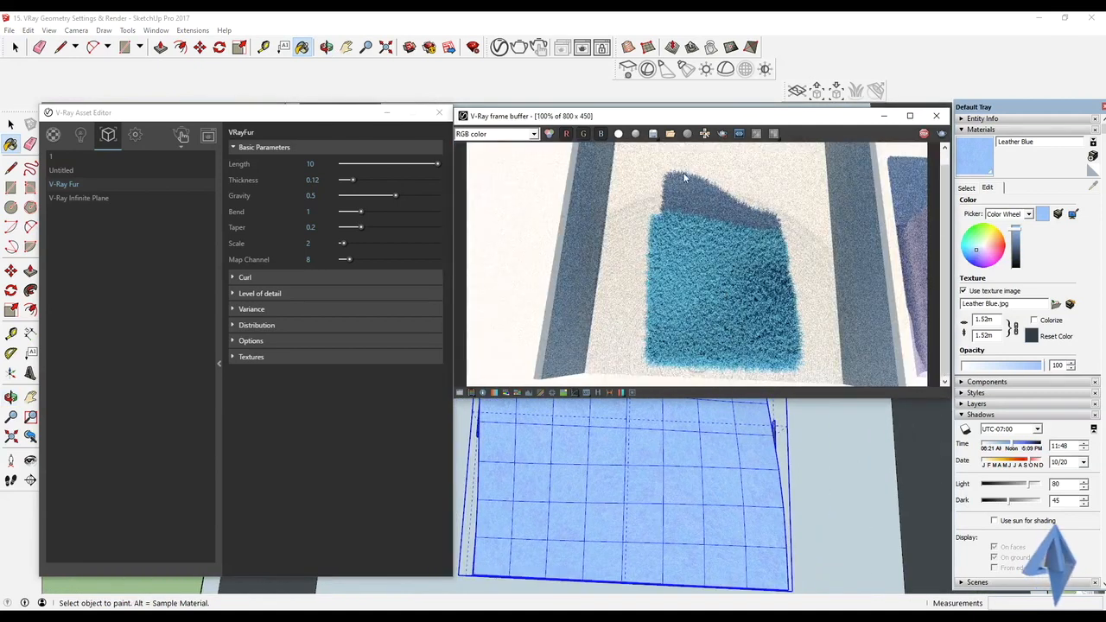
Bring the patterned boxes next to the fur surface into close view in the model.
scroll(663, 482, "down", 5)
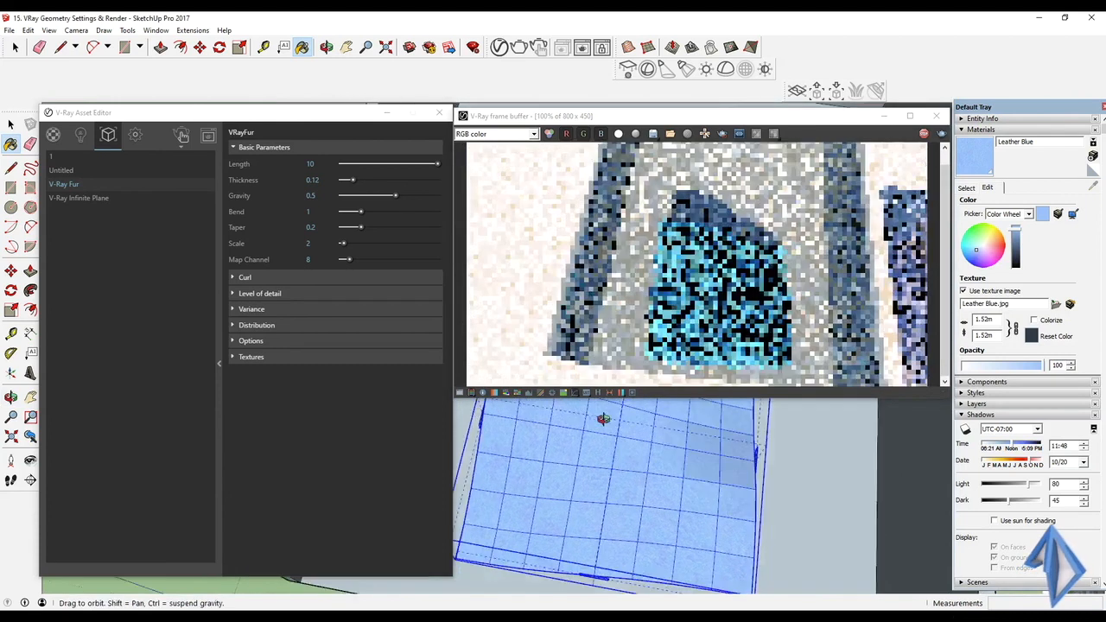
mouse_move(799, 552)
middle_mouse_down()
mouse_move(697, 442)
mouse_move(701, 427)
middle_mouse_up()
scroll(749, 409, "up", 4)
scroll(749, 411, "up", 3)
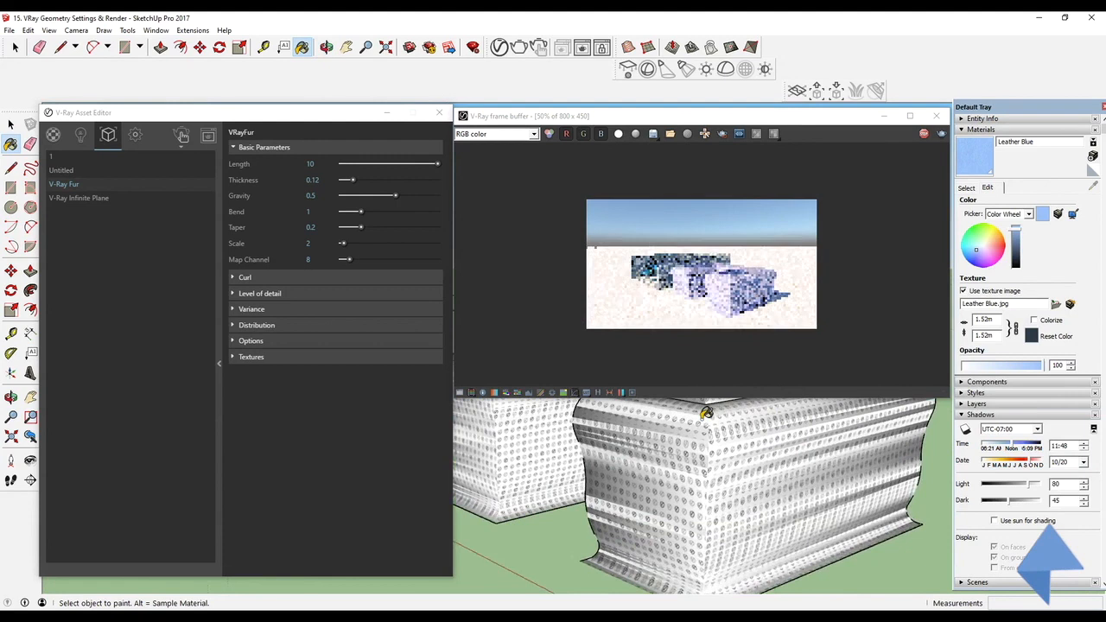